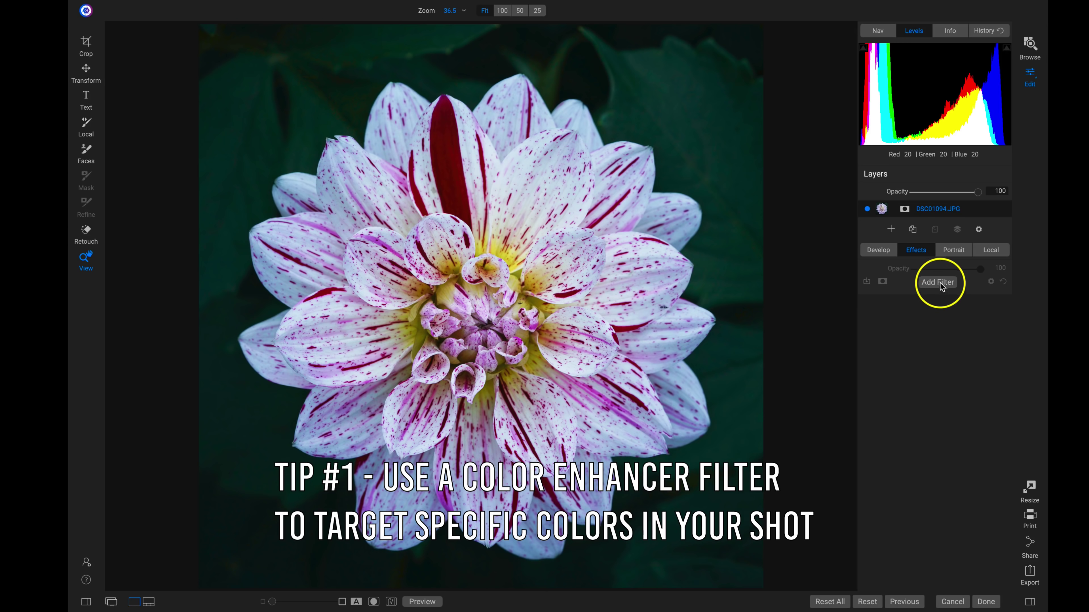
Add a Color Enhancer filter to the dahlia photo in Effects.
left_click(937, 282)
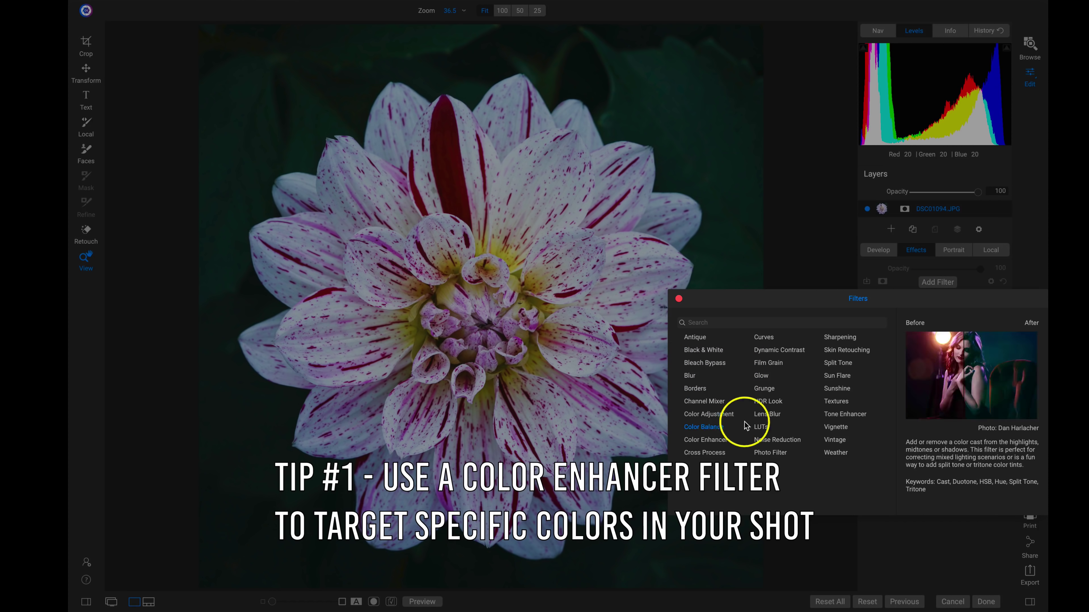
left_click(705, 440)
scroll(941, 388, "down", 1)
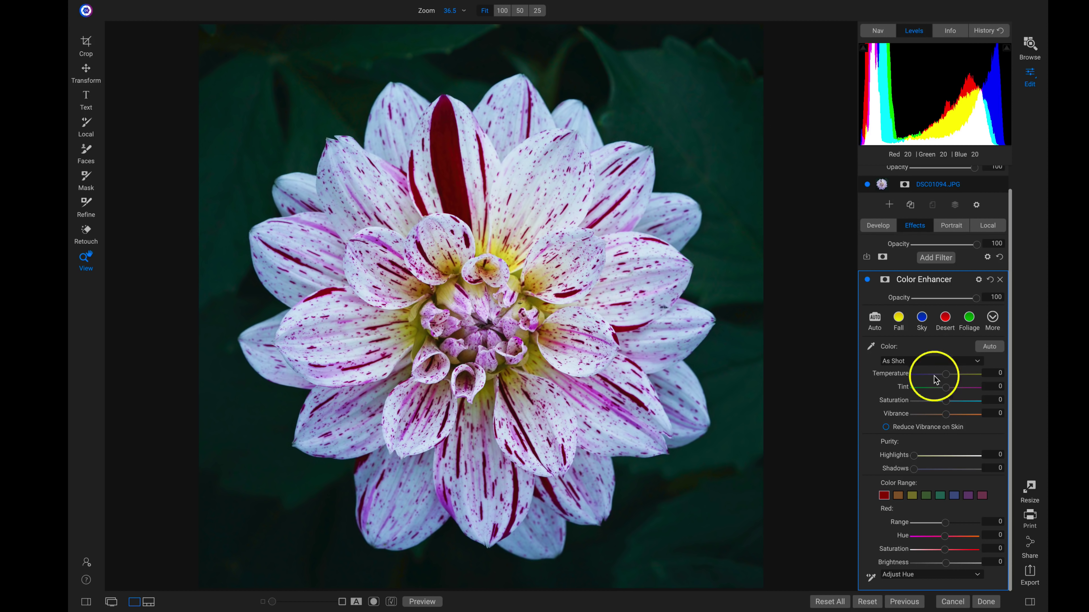
Review the Tone & Color settings in Develop for comparison and return to the Color Enhancer filter's color controls.
left_click(877, 226)
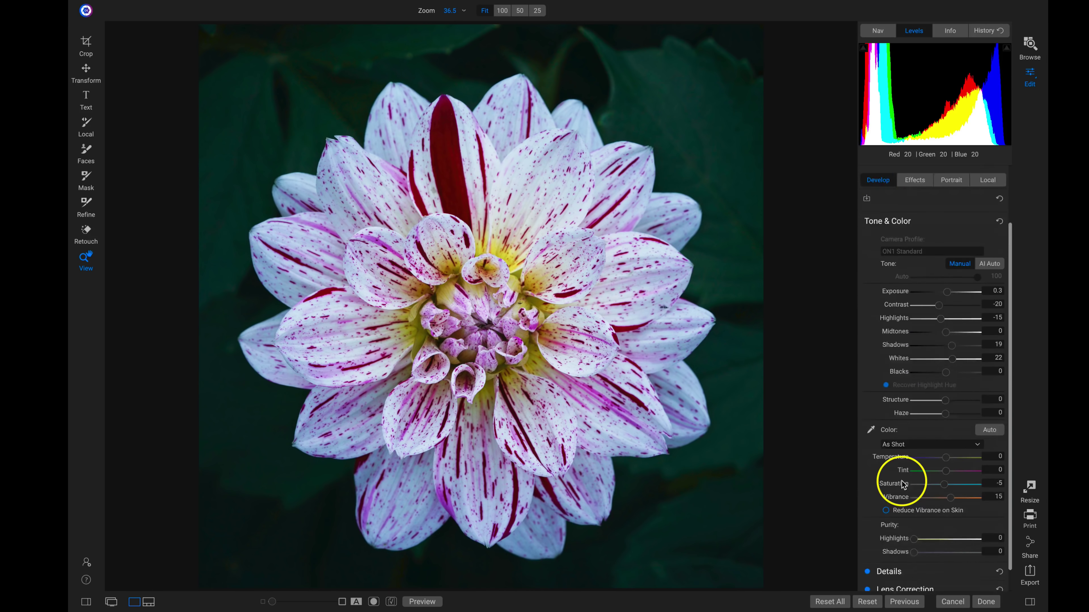
scroll(913, 408, "up", 2)
left_click(914, 250)
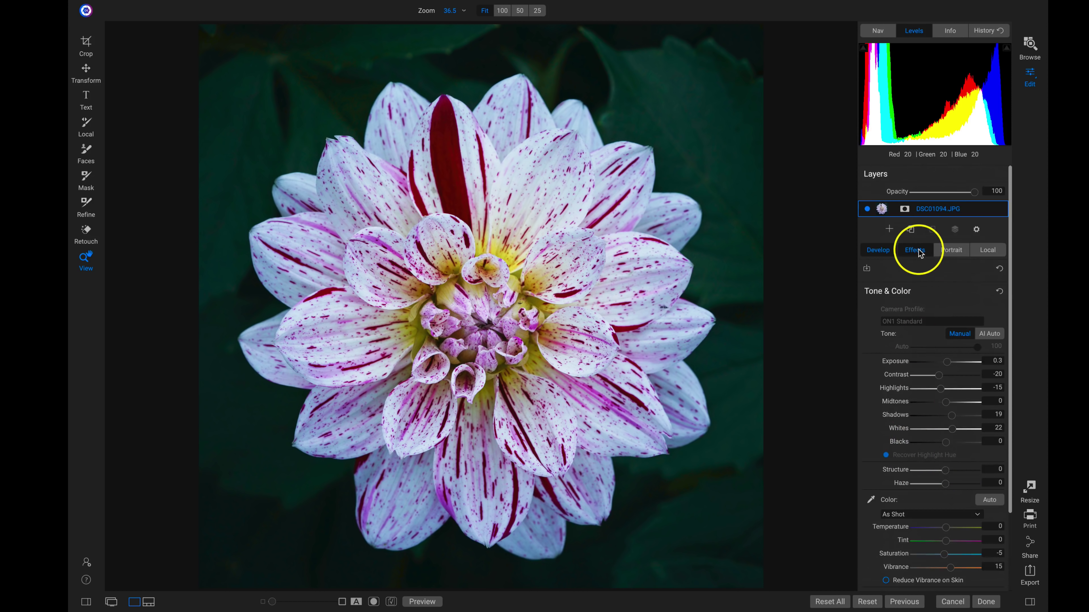
left_click(964, 305)
scroll(926, 369, "down", 2)
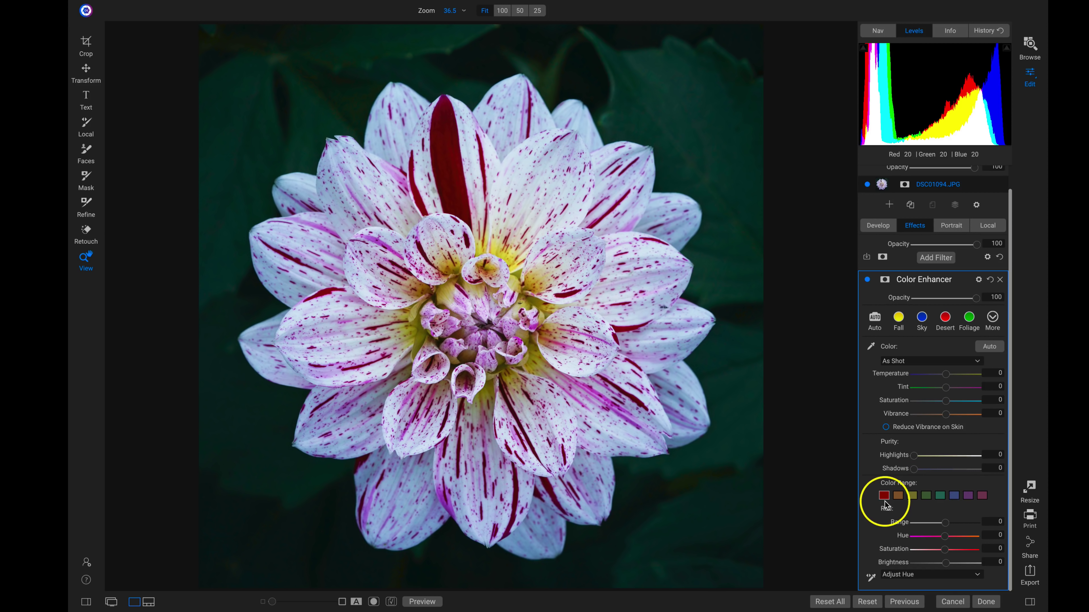
Go through the orange, yellow and green color ranges and examine the flower's petals and center at 100% zoom.
left_click(899, 497)
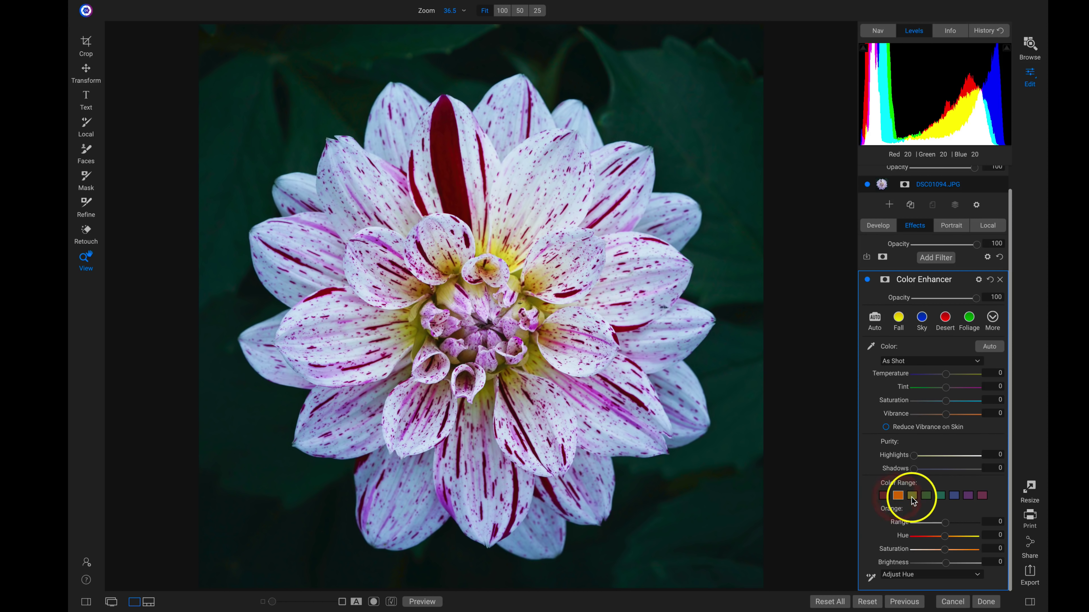
left_click(912, 496)
left_click(926, 496)
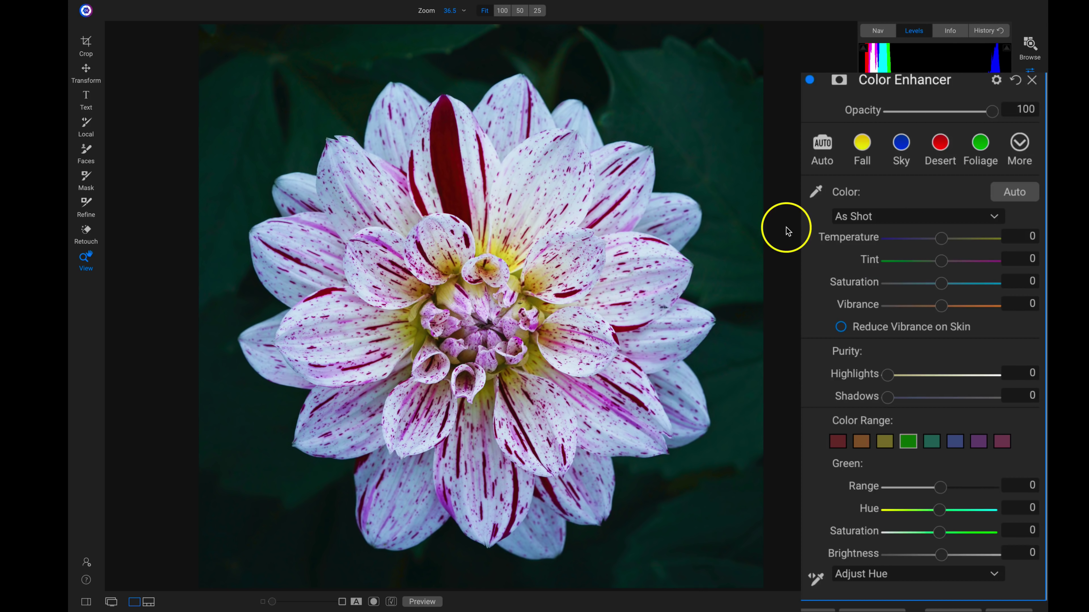
left_click(486, 168)
left_click_drag(415, 183, 510, 236)
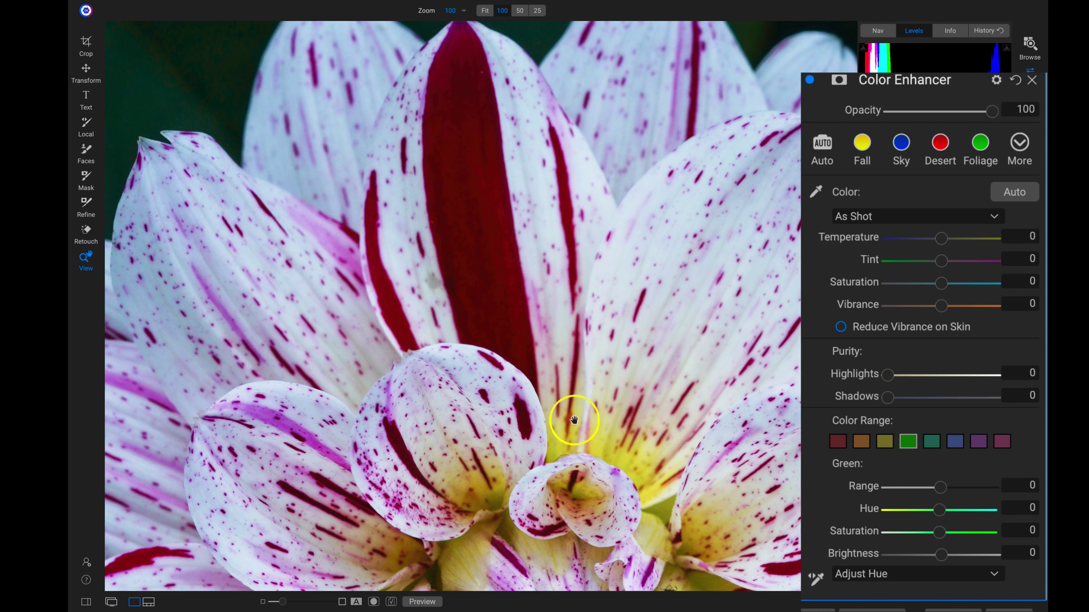
left_click_drag(622, 509, 532, 311)
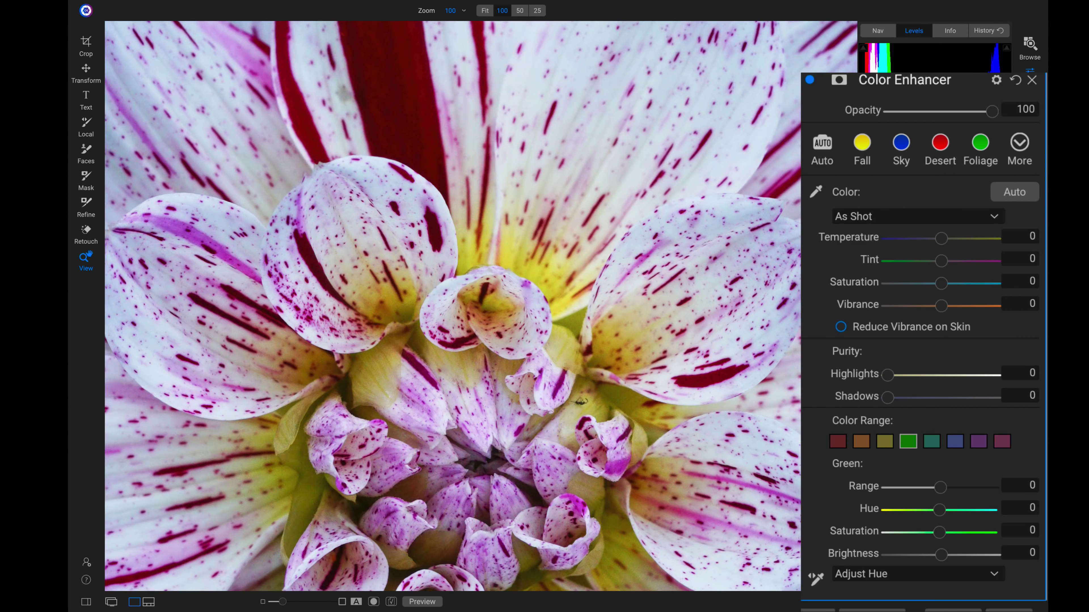
left_click_drag(699, 284, 699, 245)
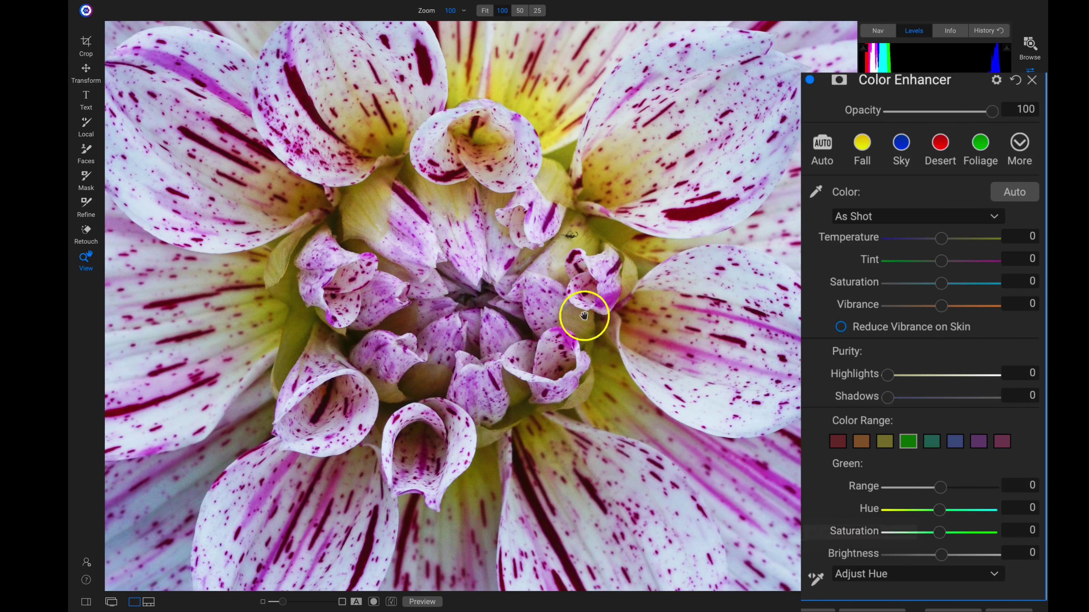
left_click_drag(585, 286, 588, 478)
left_click_drag(510, 225, 514, 403)
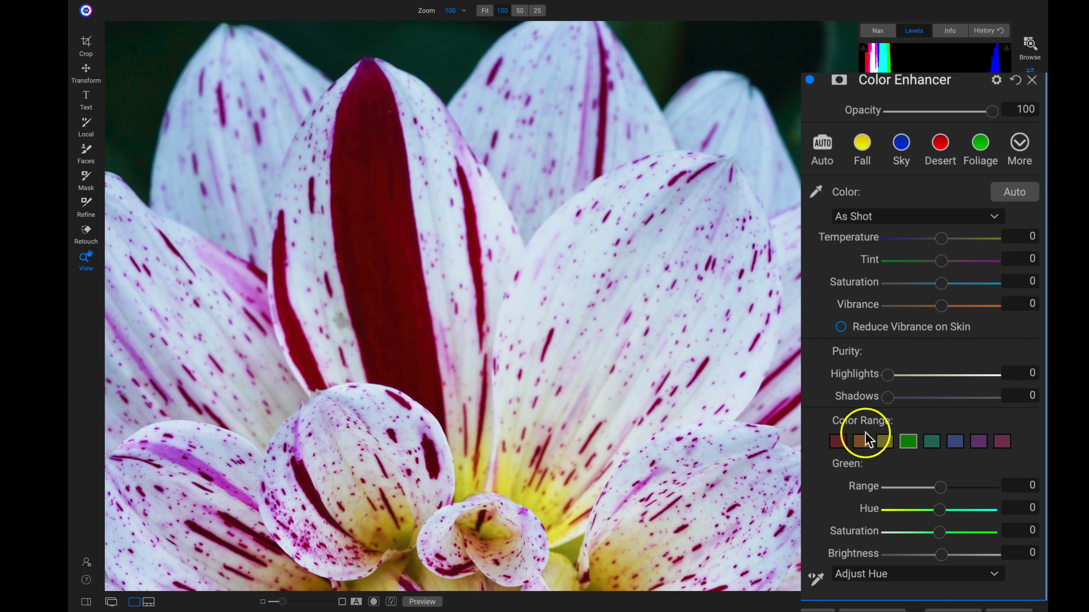
Set the red color range's saturation to 38 and hue to 22 in the Color Enhancer filter.
left_click(838, 444)
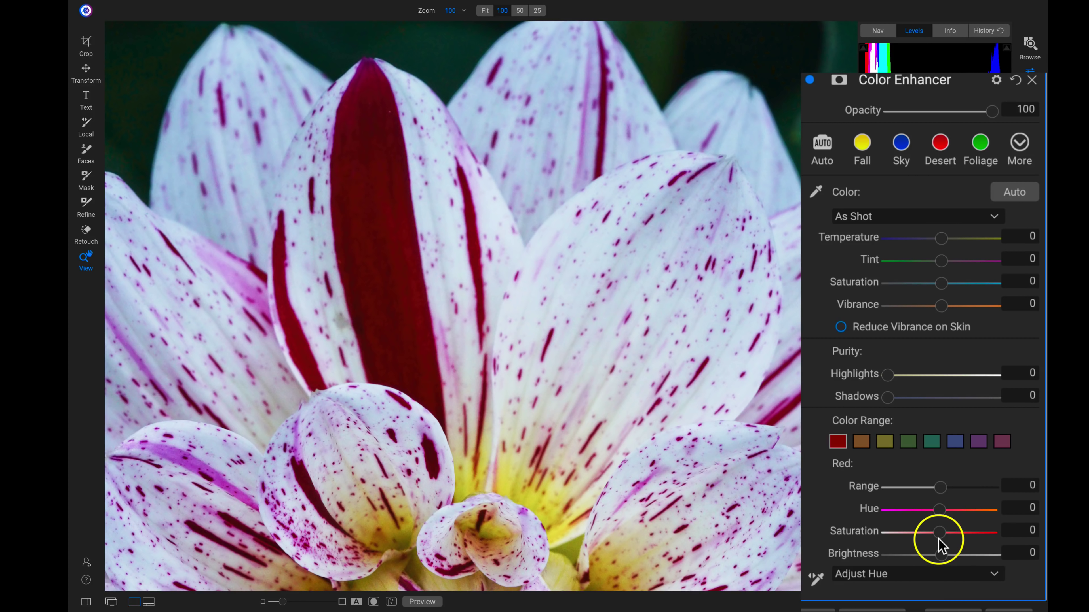
left_click_drag(938, 539, 986, 541)
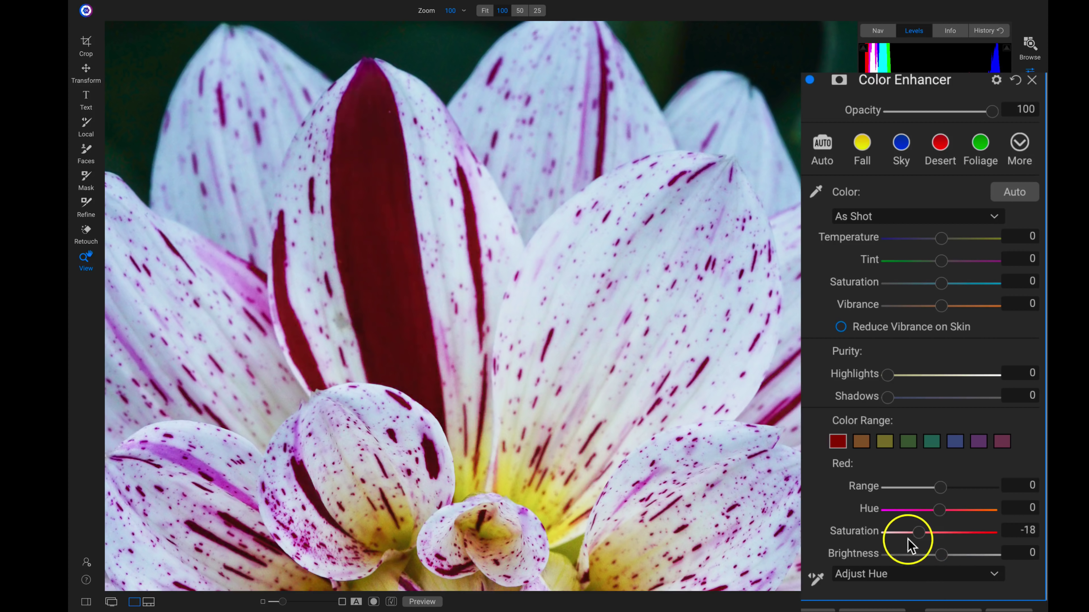
left_click_drag(916, 539, 969, 539)
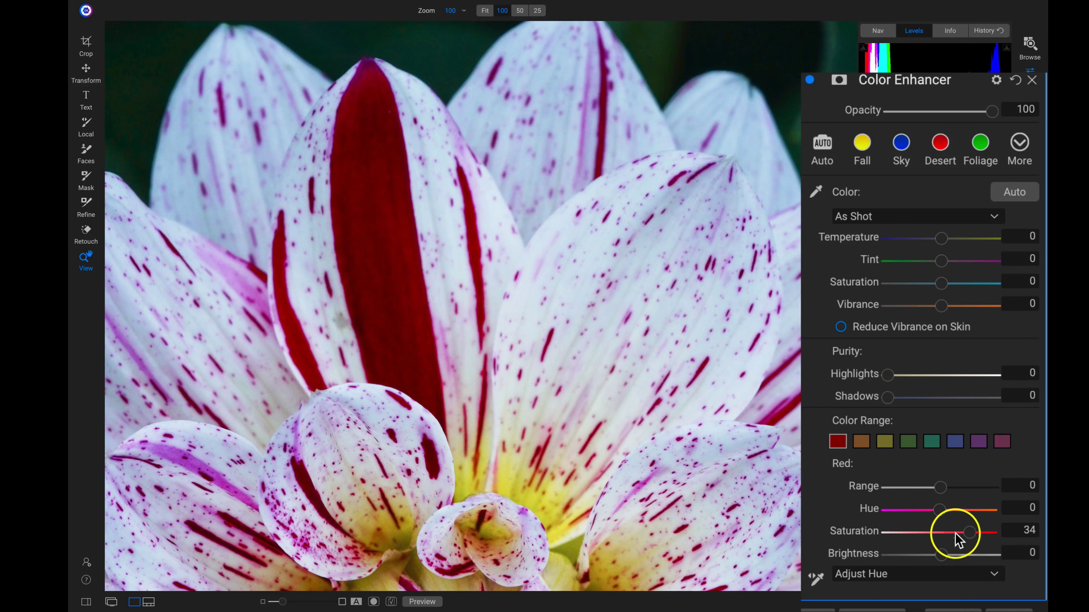
left_click_drag(970, 536, 948, 510)
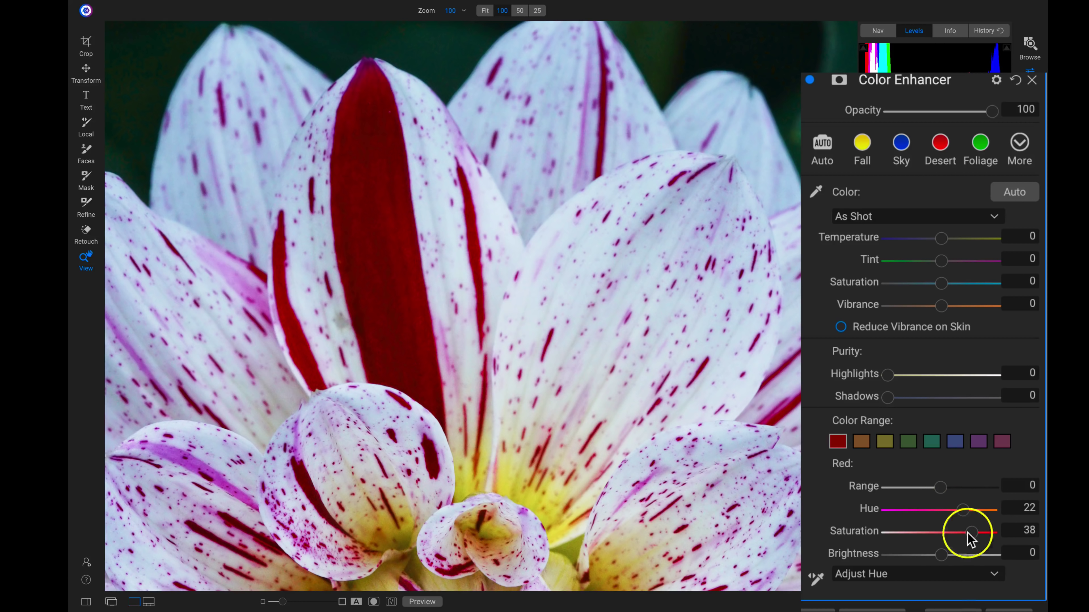
left_click(809, 80)
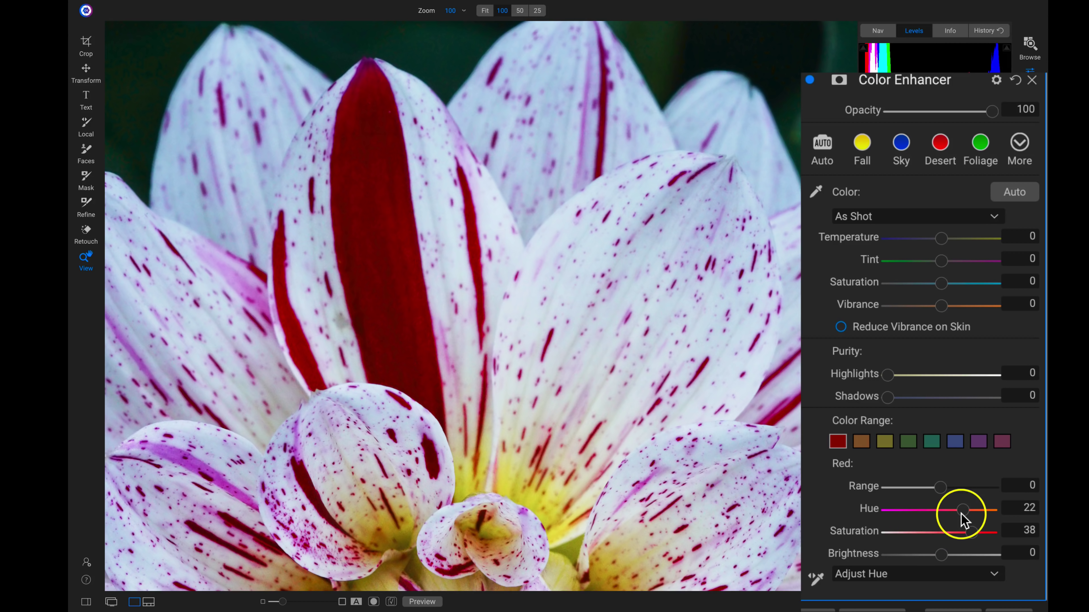
Set the red color range's brightness to 7 and range to 4, and compare the photo with the filter off and on.
mouse_move(943, 555)
left_mouse_down()
mouse_move(933, 557)
mouse_move(948, 558)
left_mouse_up()
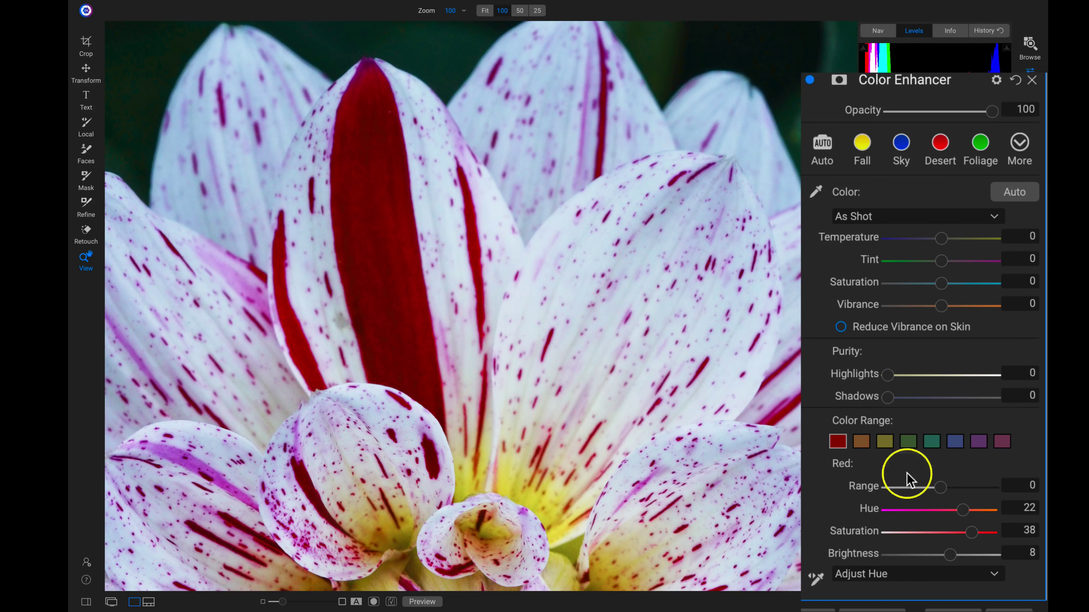
mouse_move(948, 556)
left_mouse_down()
mouse_move(882, 559)
mouse_move(960, 557)
mouse_move(947, 557)
left_mouse_up()
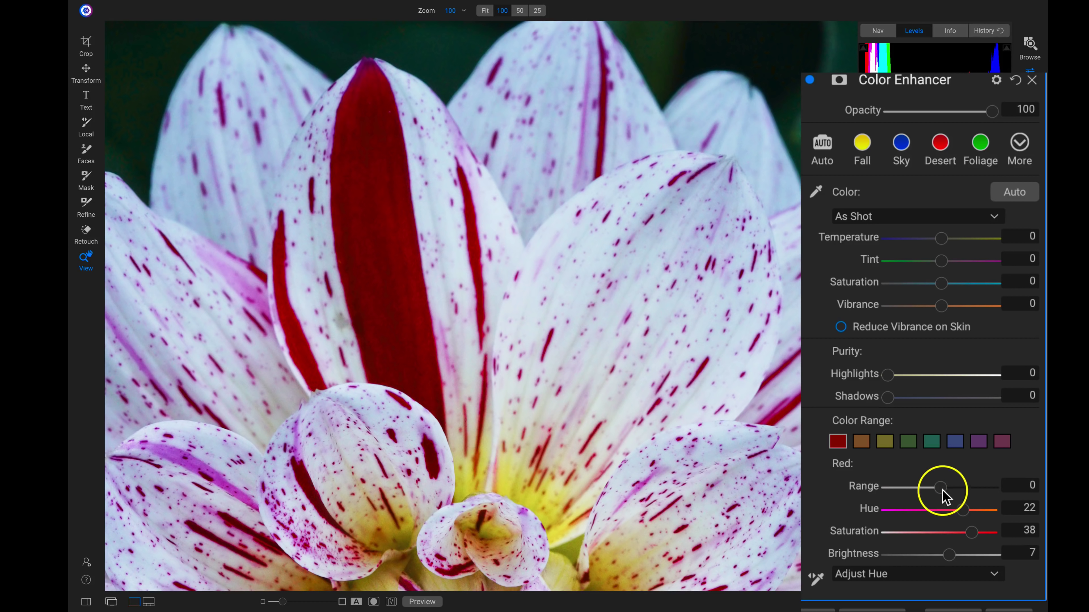
mouse_move(941, 491)
left_mouse_down()
mouse_move(954, 490)
mouse_move(937, 489)
left_mouse_up()
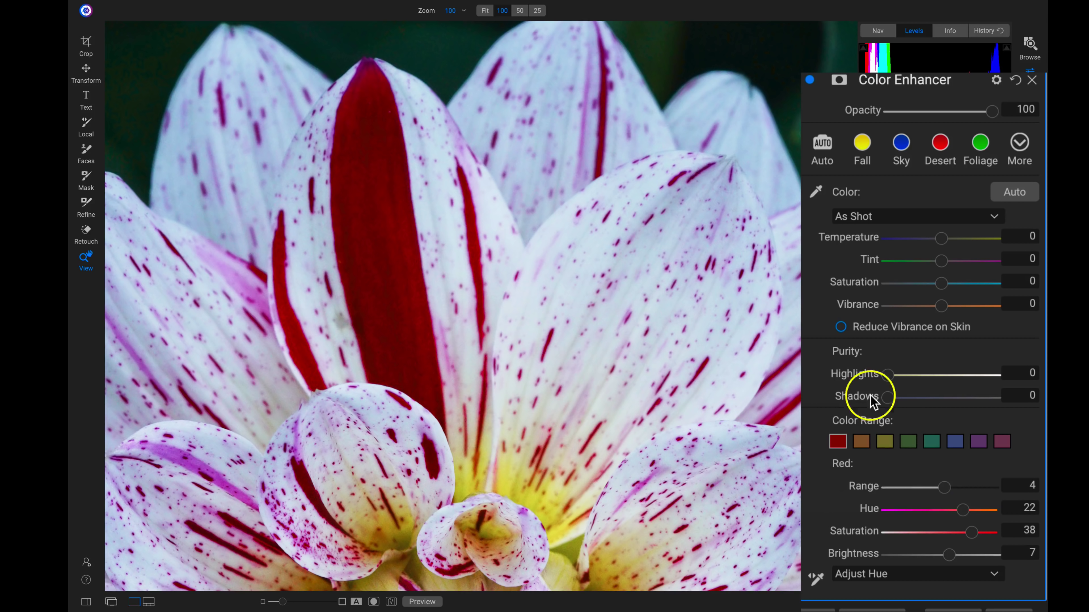
left_click(809, 81)
left_click(809, 80)
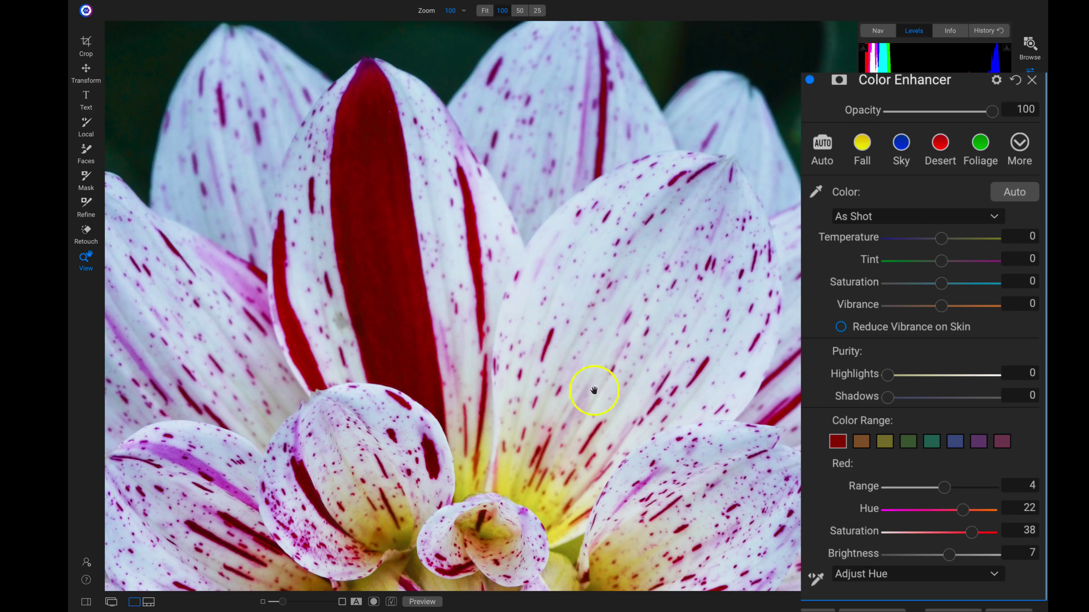
Set the purple color range's saturation to 40, hue to 30 and brightness to 15, and compare the photo with the filter off and on.
mouse_move(590, 385)
left_mouse_down()
mouse_move(754, 300)
mouse_move(699, 312)
left_mouse_up()
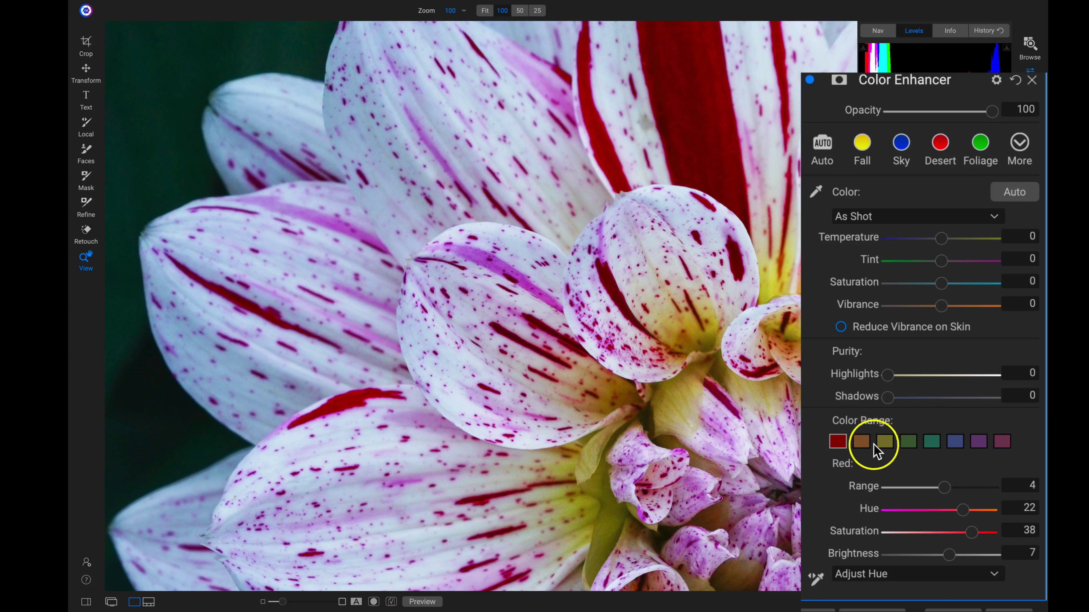
left_click(957, 443)
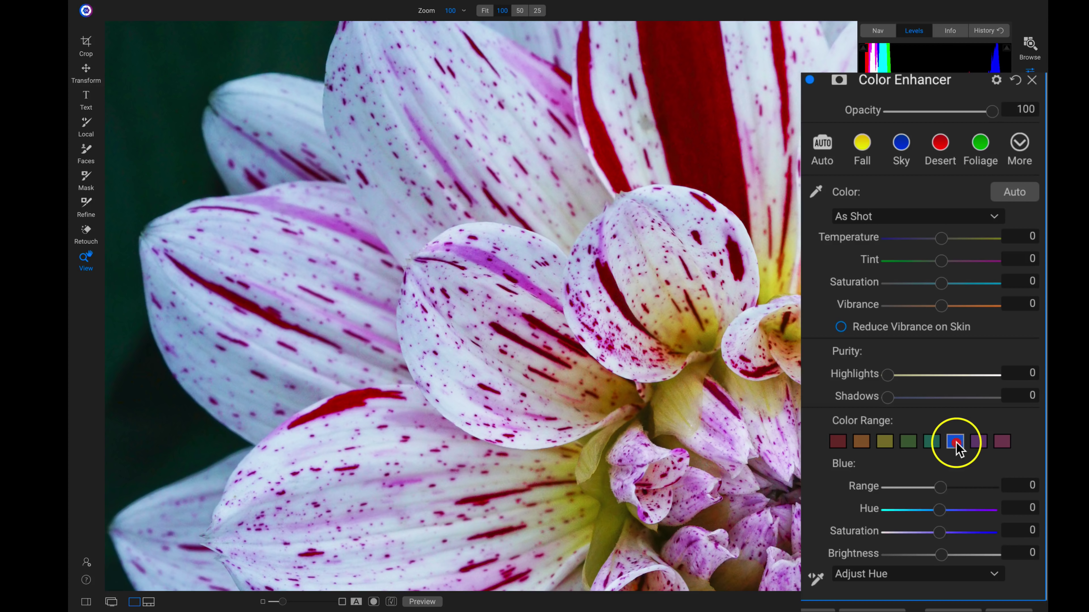
left_click(979, 446)
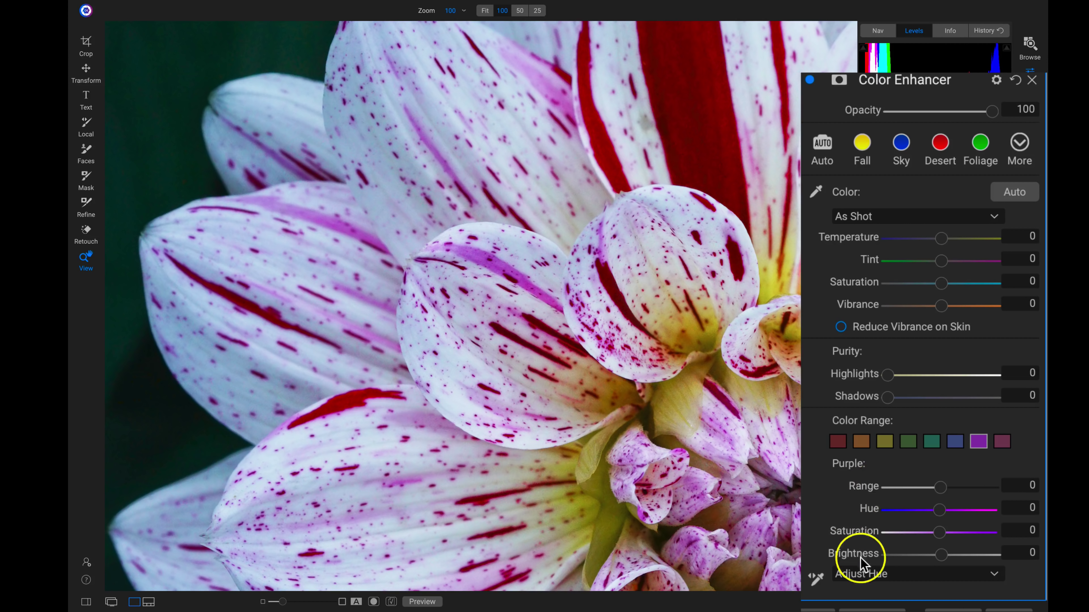
left_click_drag(939, 536, 974, 543)
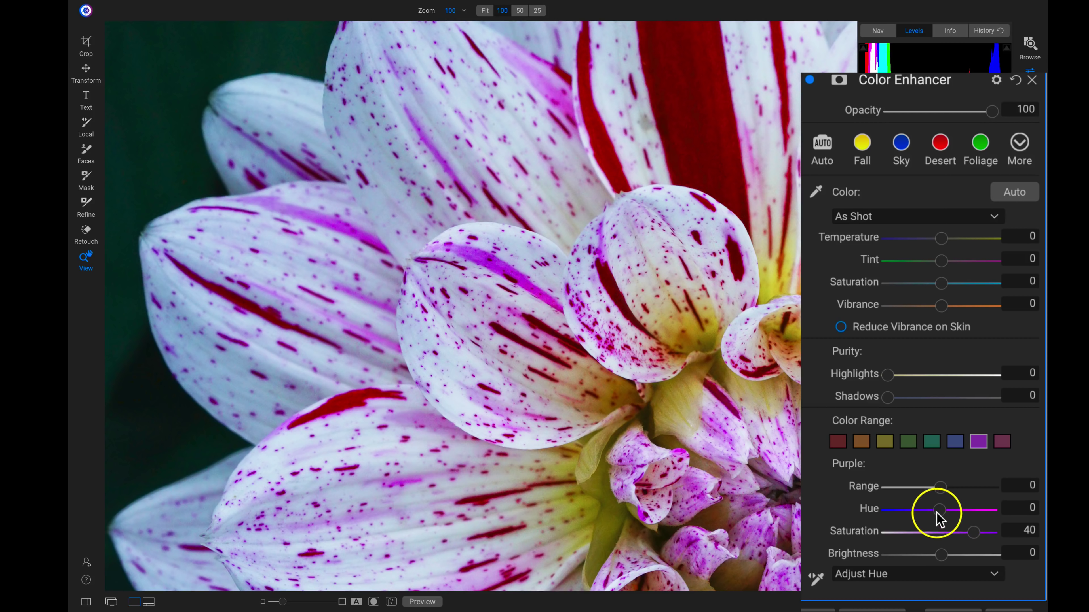
left_click_drag(938, 512, 966, 511)
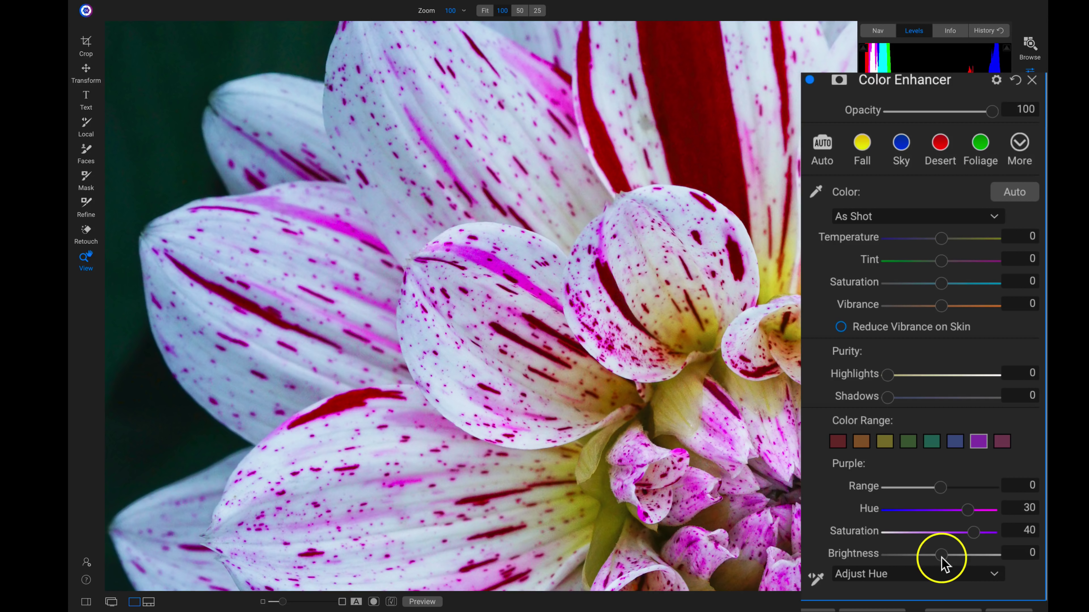
left_click_drag(941, 558, 961, 557)
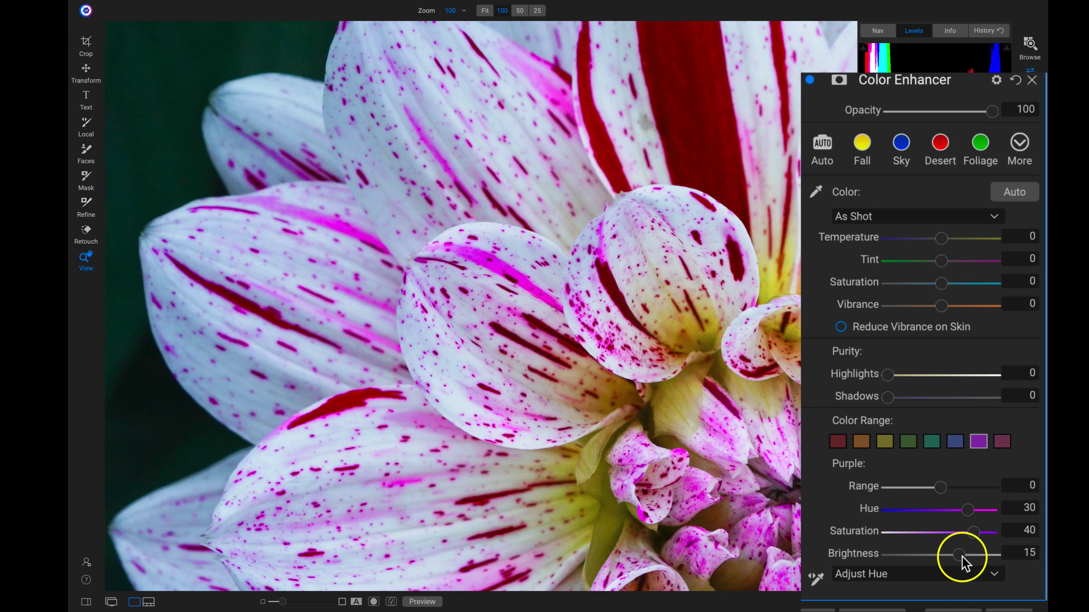
left_click(812, 83)
left_click(811, 83)
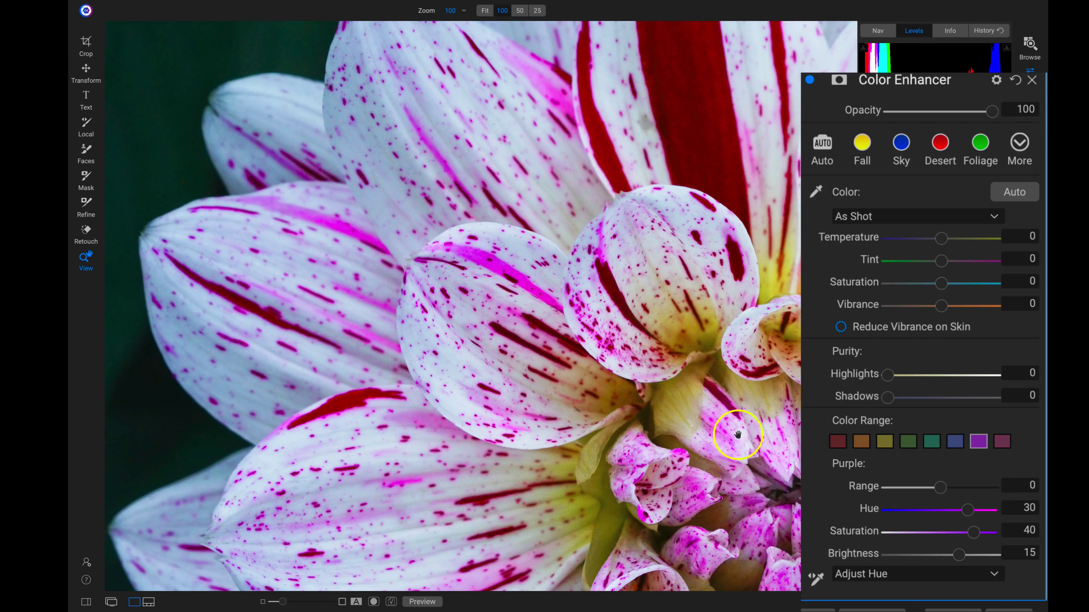
Raise the yellow range's saturation to 26 with the targeted adjustment tool set to Adjust Saturation, sampling the yellow near the flower's center.
left_click_drag(797, 438, 469, 235)
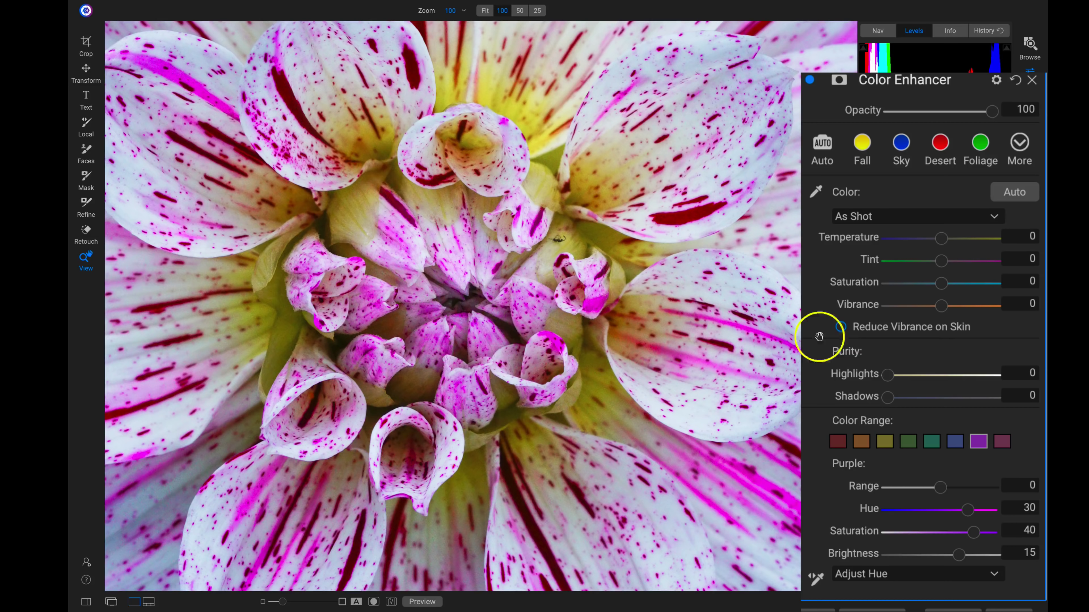
left_click(885, 444)
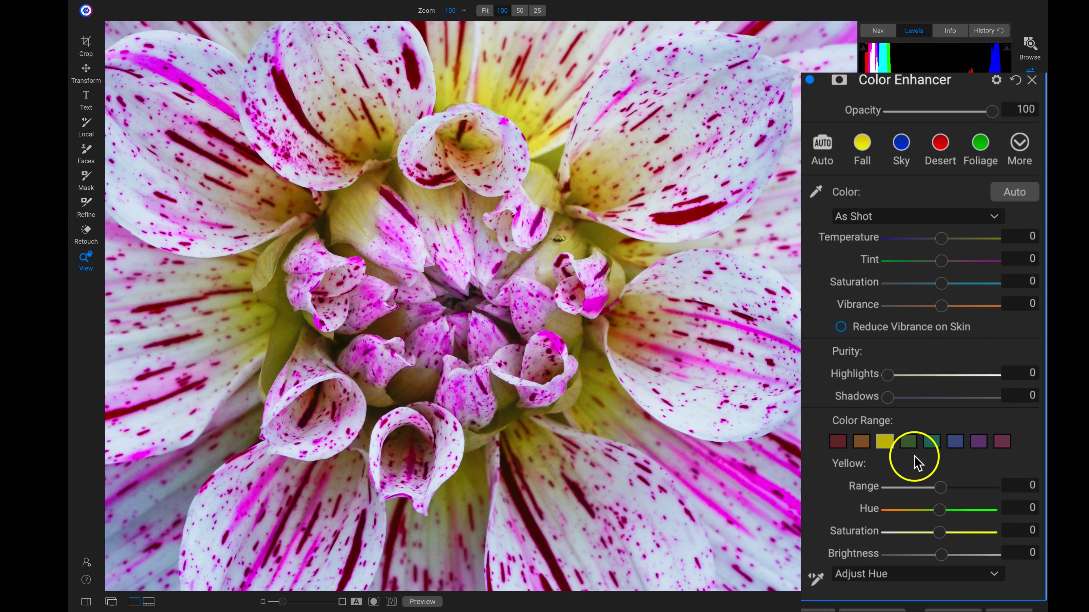
left_click(814, 579)
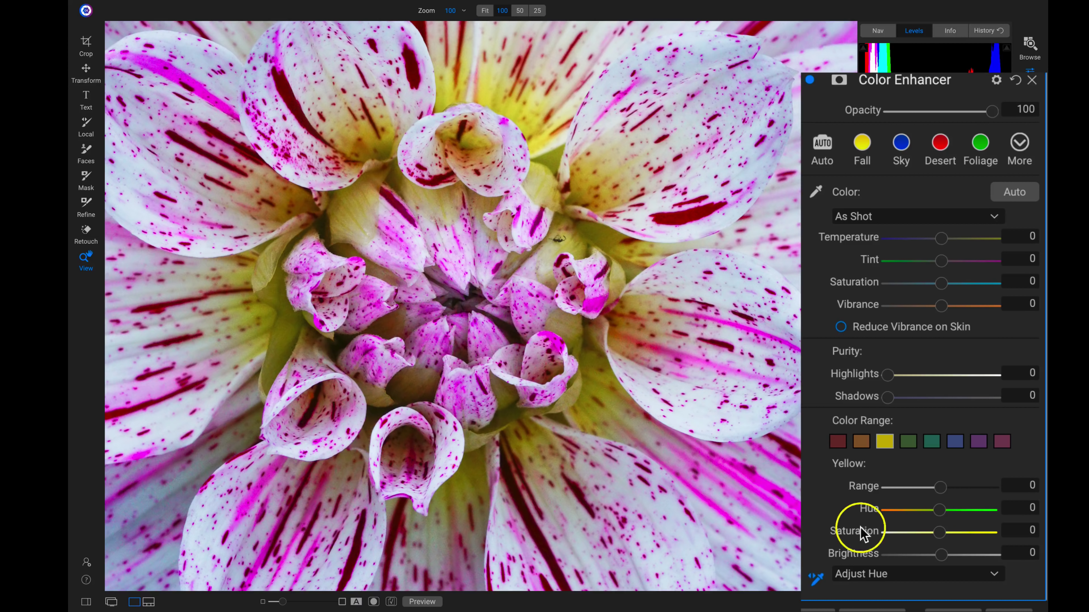
left_click(919, 574)
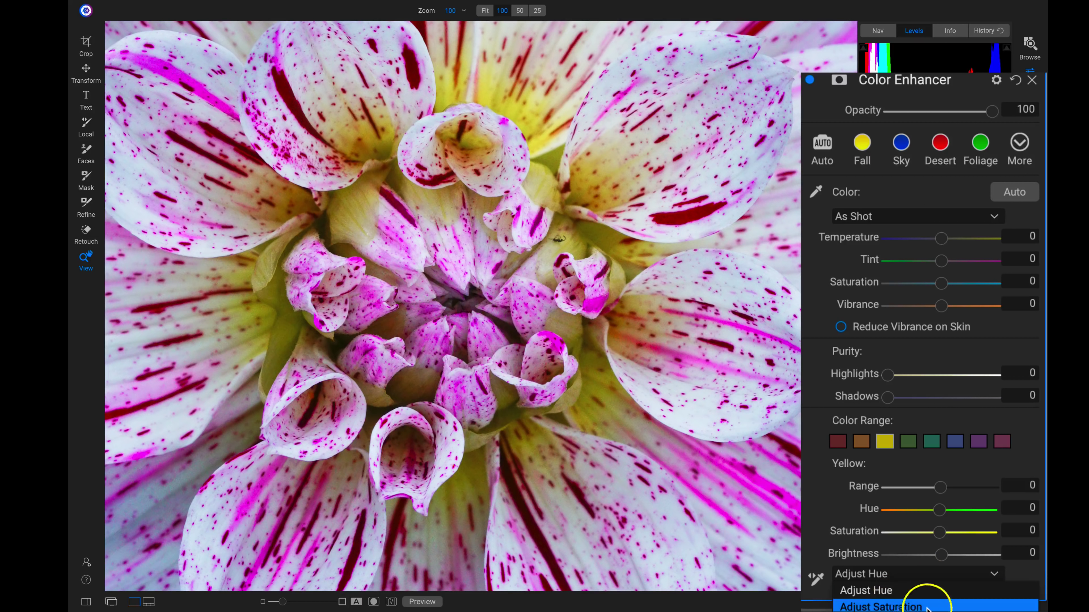
left_click(911, 607)
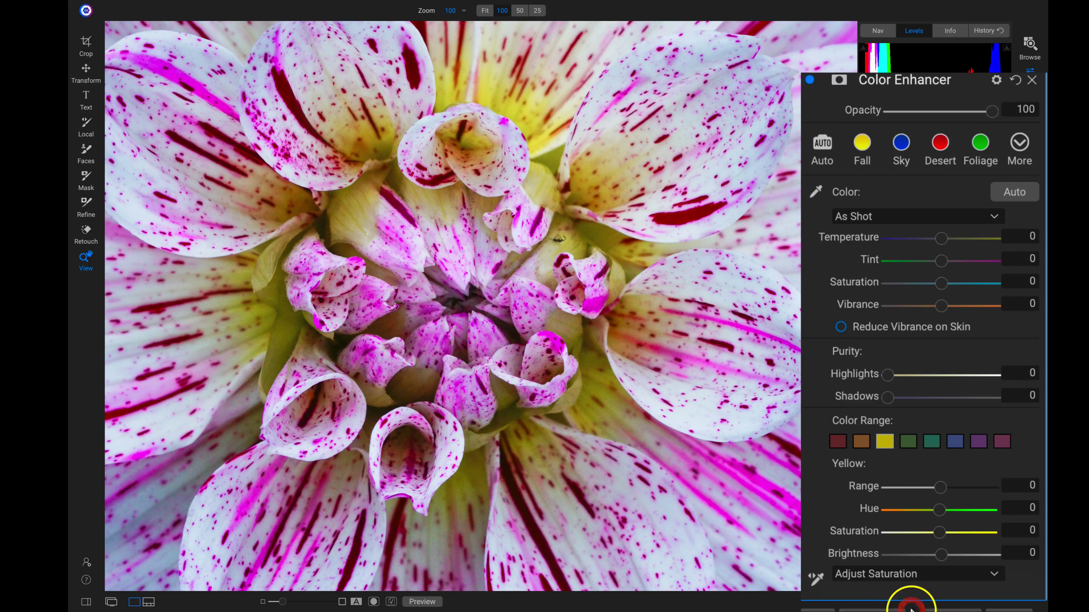
left_click(816, 580)
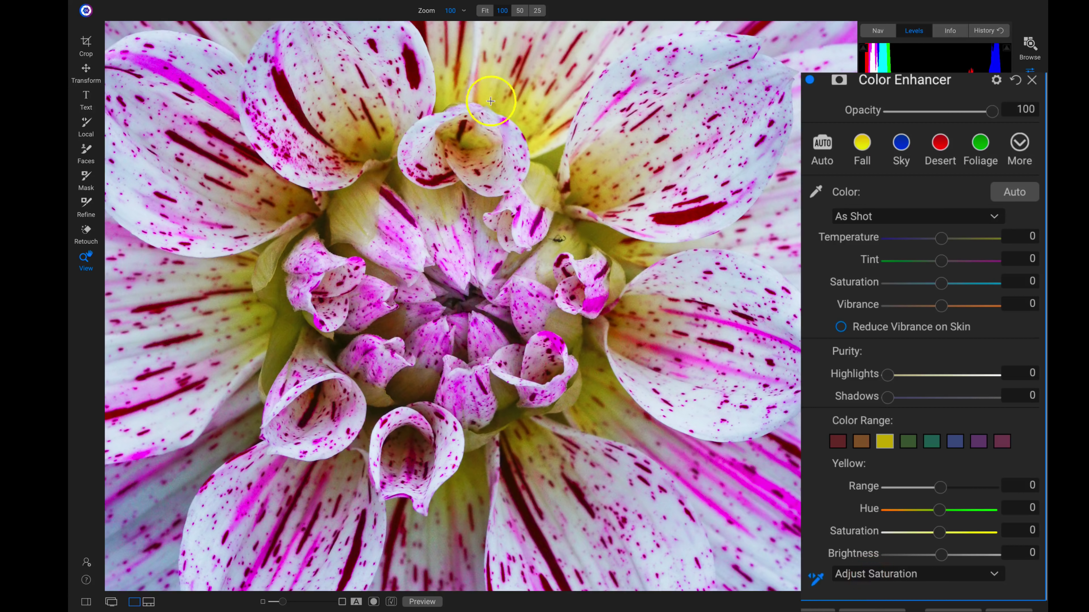
left_click_drag(483, 97, 963, 141)
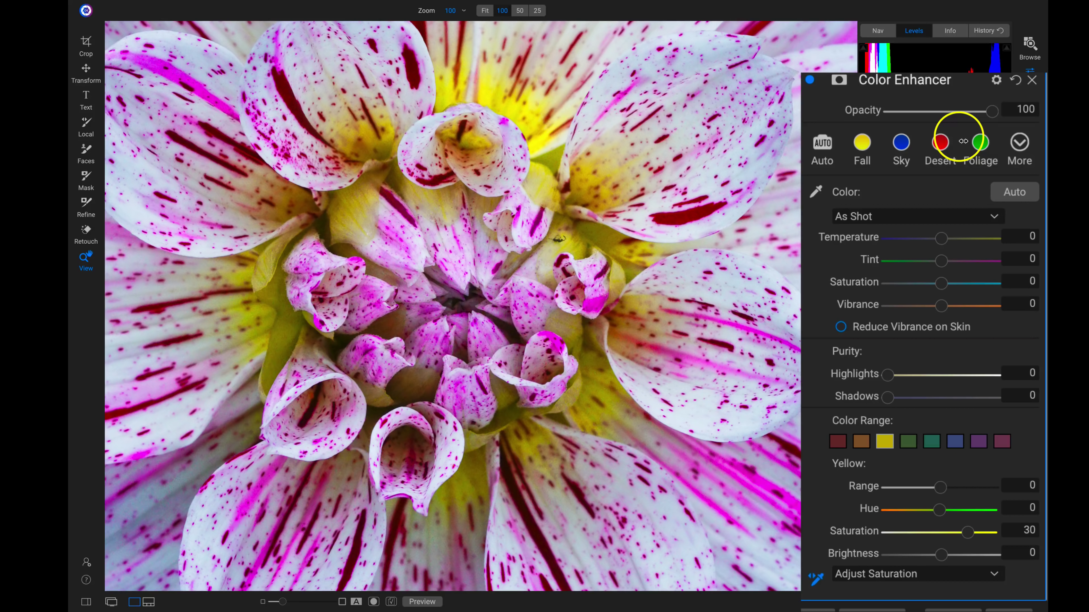
left_click_drag(963, 141, 654, 220)
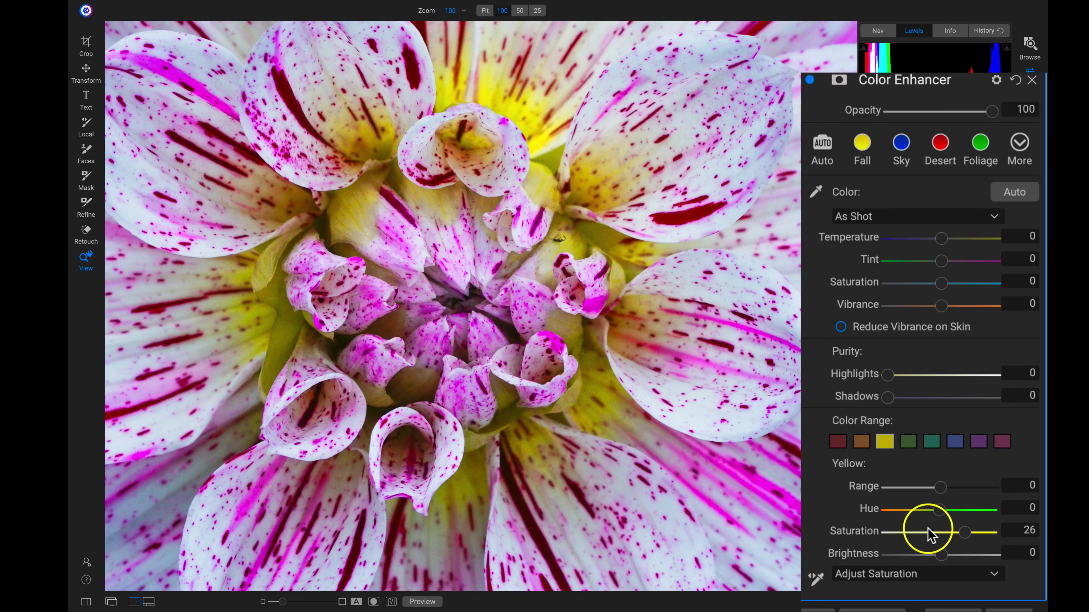
Raise the yellow range's brightness to 6 with the targeted tool set to Adjust Brightness, and set its hue to -19.
left_click(894, 573)
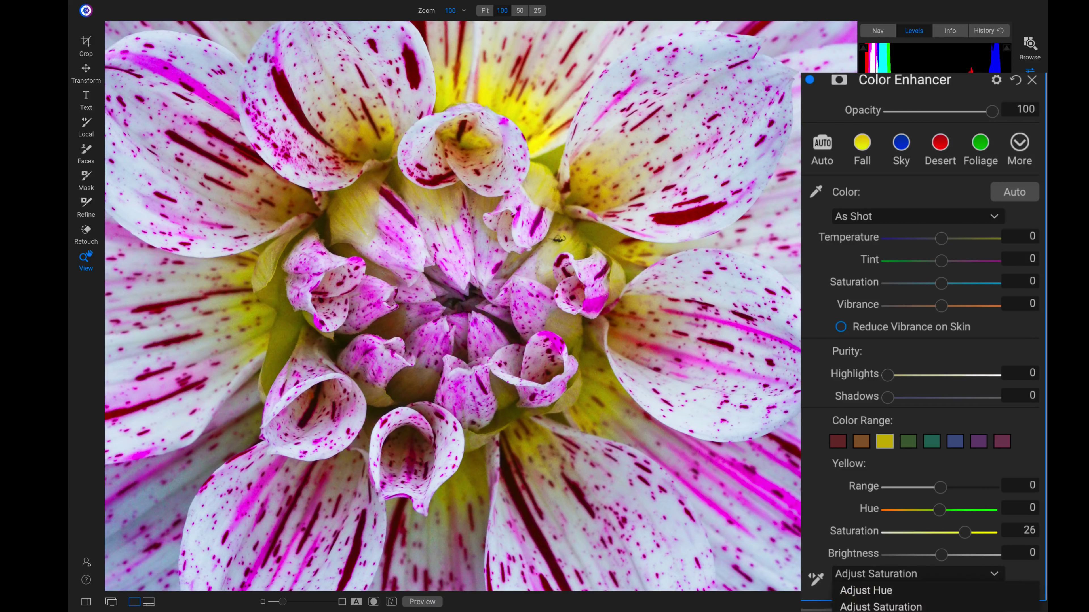
left_click(899, 608)
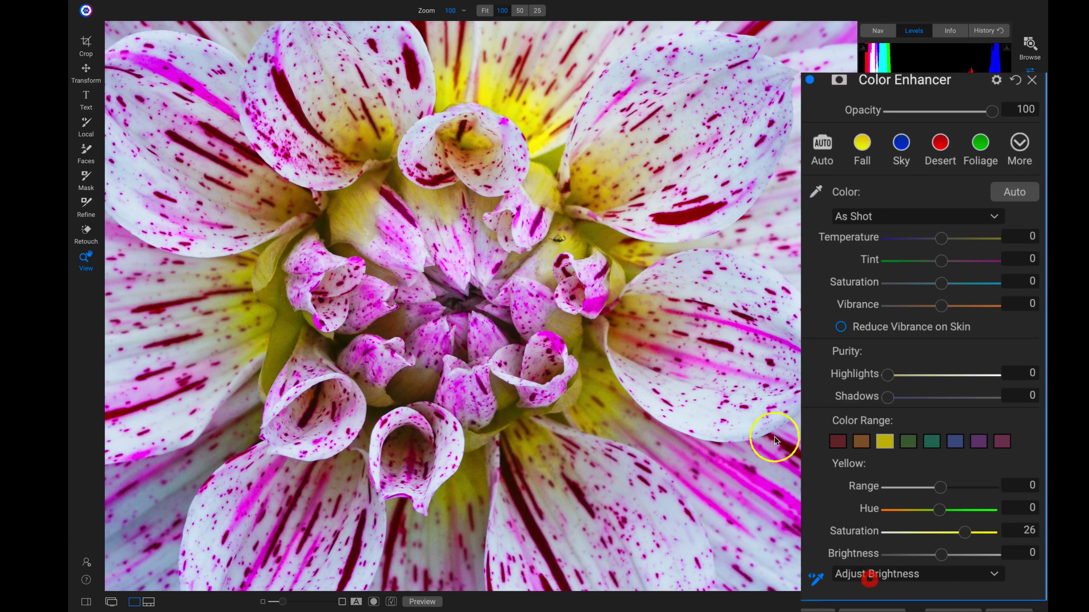
left_click_drag(485, 91, 778, 206)
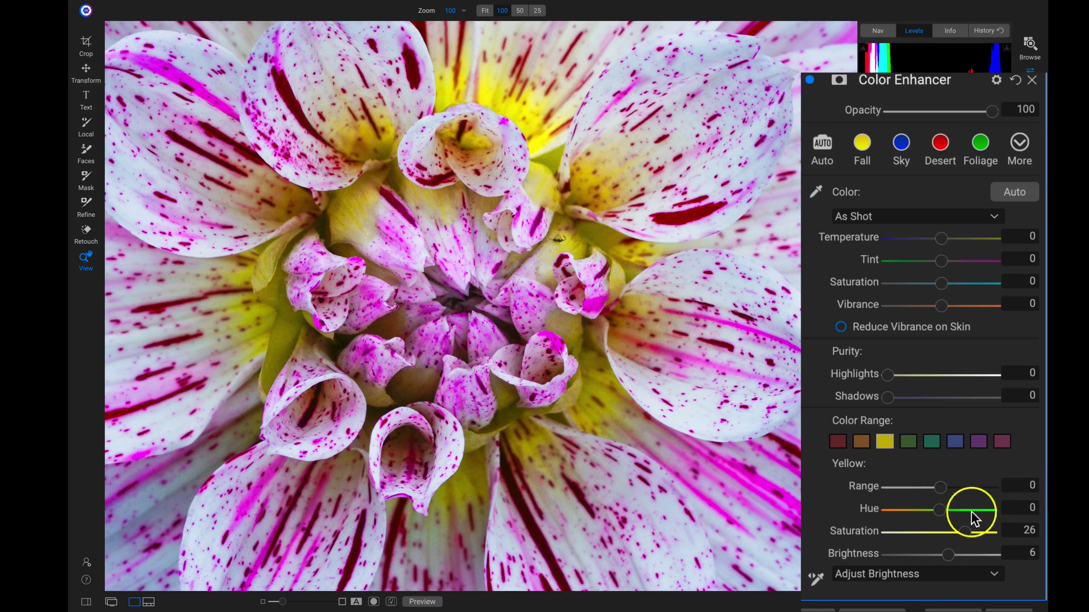
left_click_drag(939, 510, 916, 512)
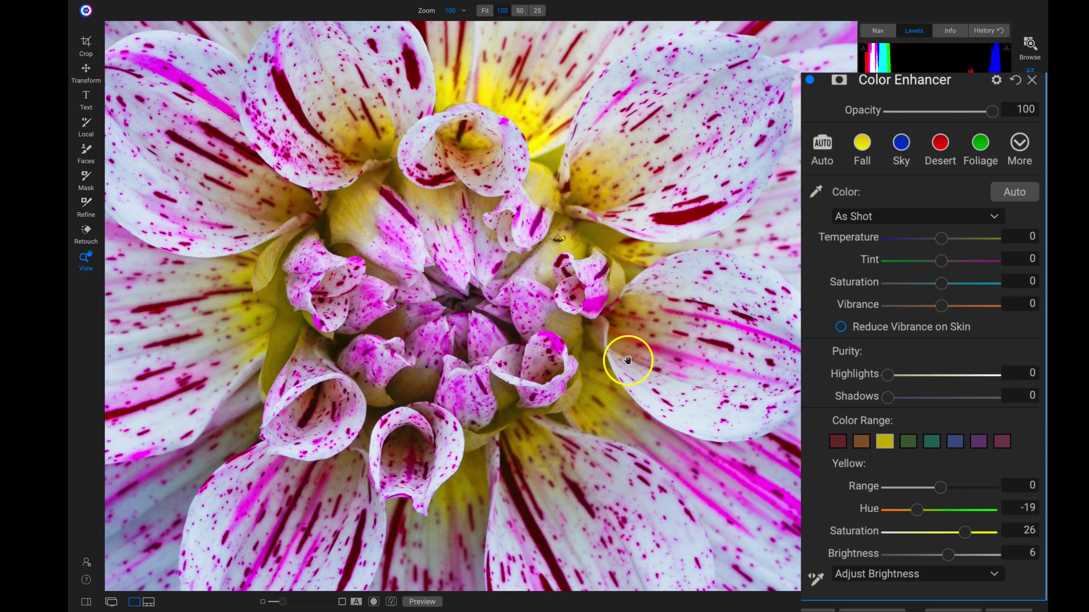
Compare the whole flower with the Color Enhancer filter off and on, and inspect the recolored petals at 100% zoom.
left_click(534, 265)
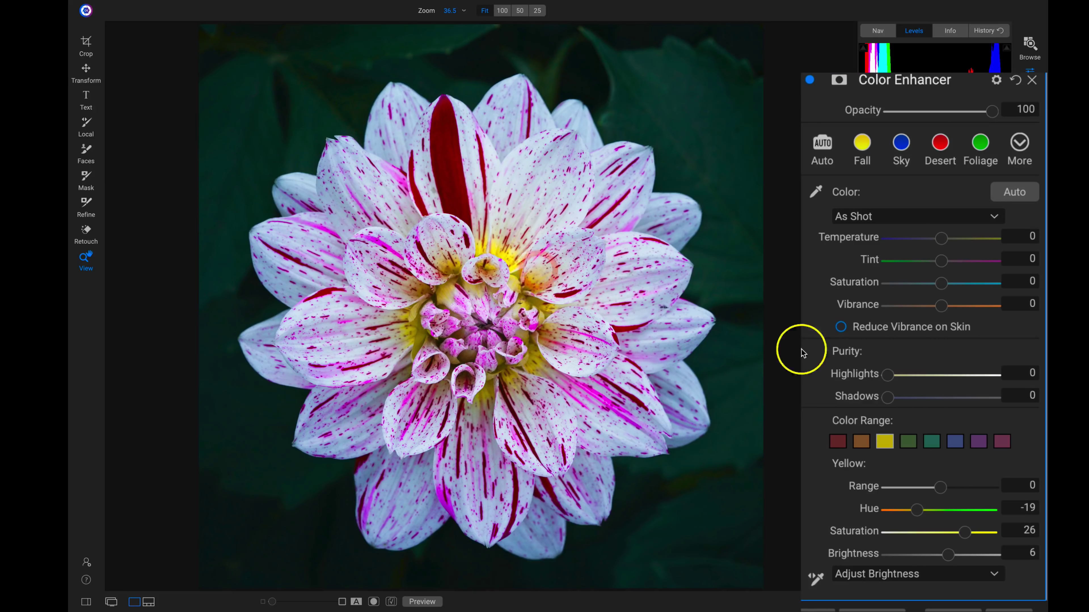
left_click(809, 80)
left_click(809, 80)
left_click(809, 81)
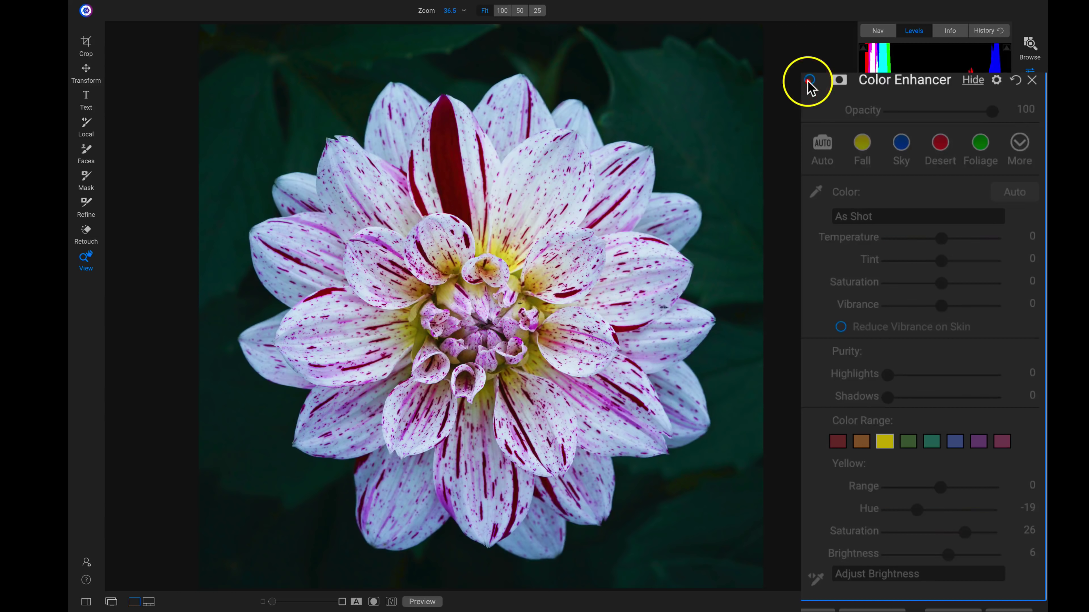
left_click(809, 81)
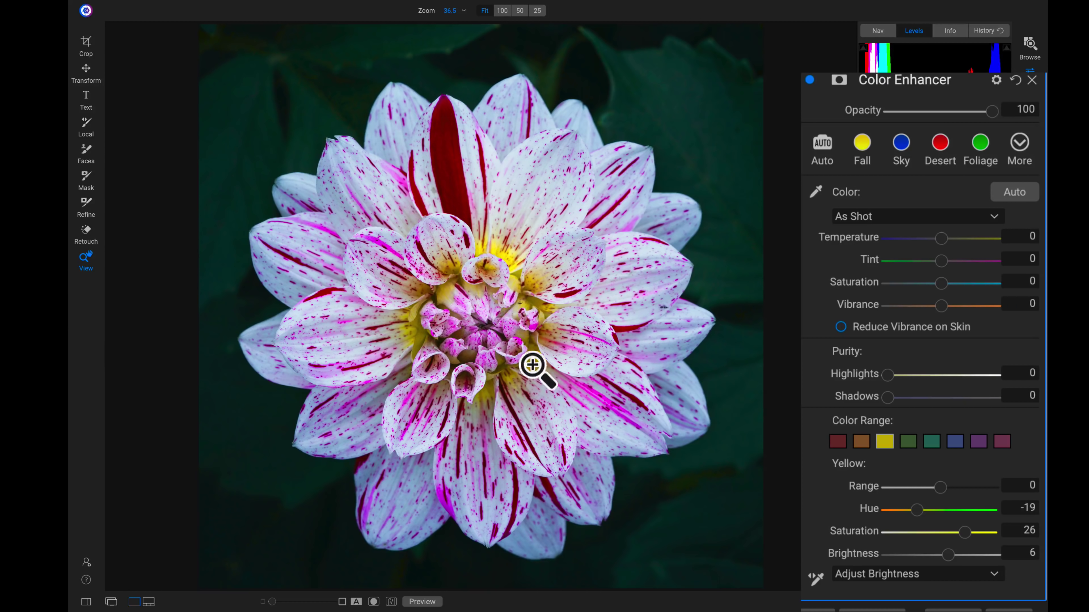
left_click(346, 221)
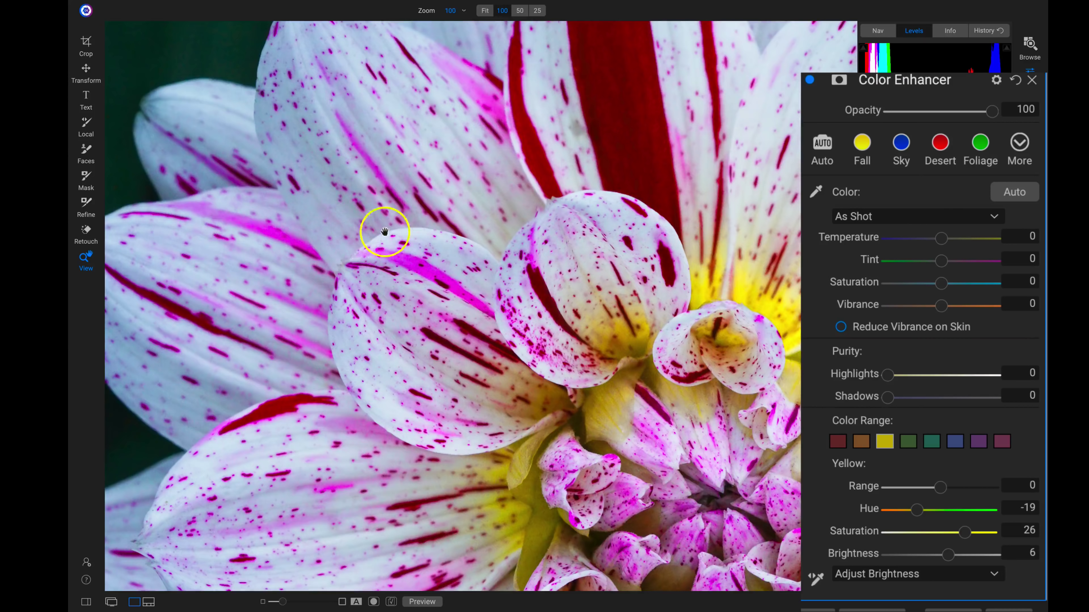
left_click(621, 128)
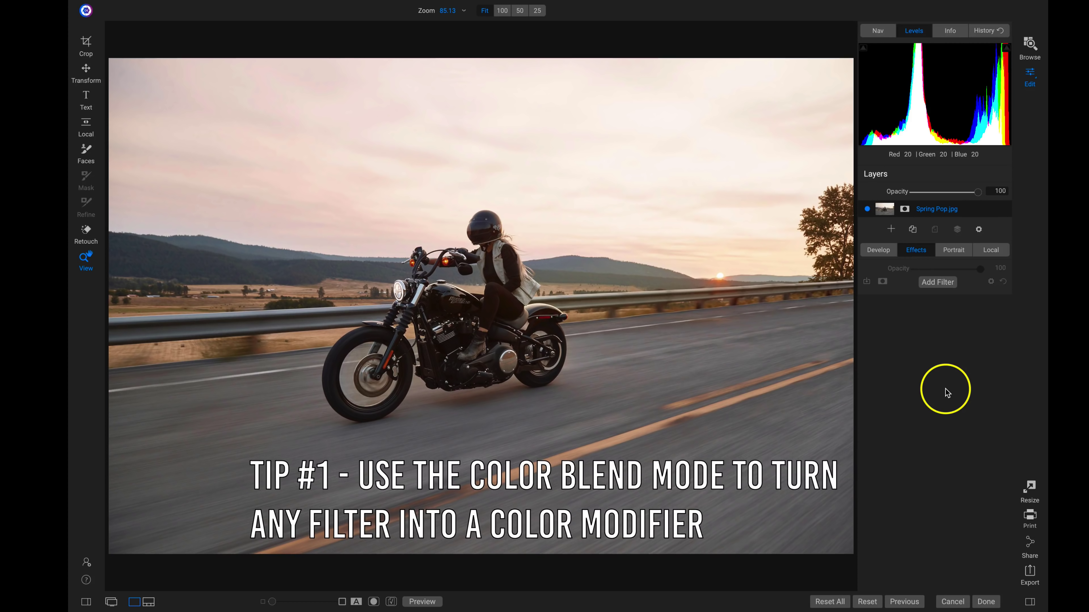
Add a LUTs filter to the motorcycle photo, show its settings, and compare the photo with the filter off and on.
left_click(938, 282)
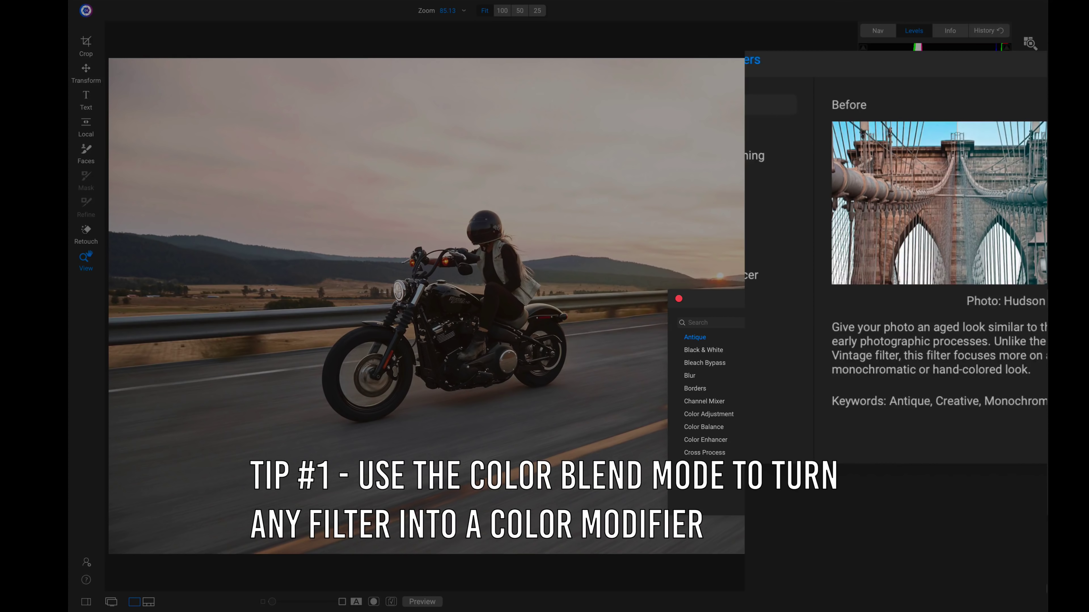
left_click(760, 429)
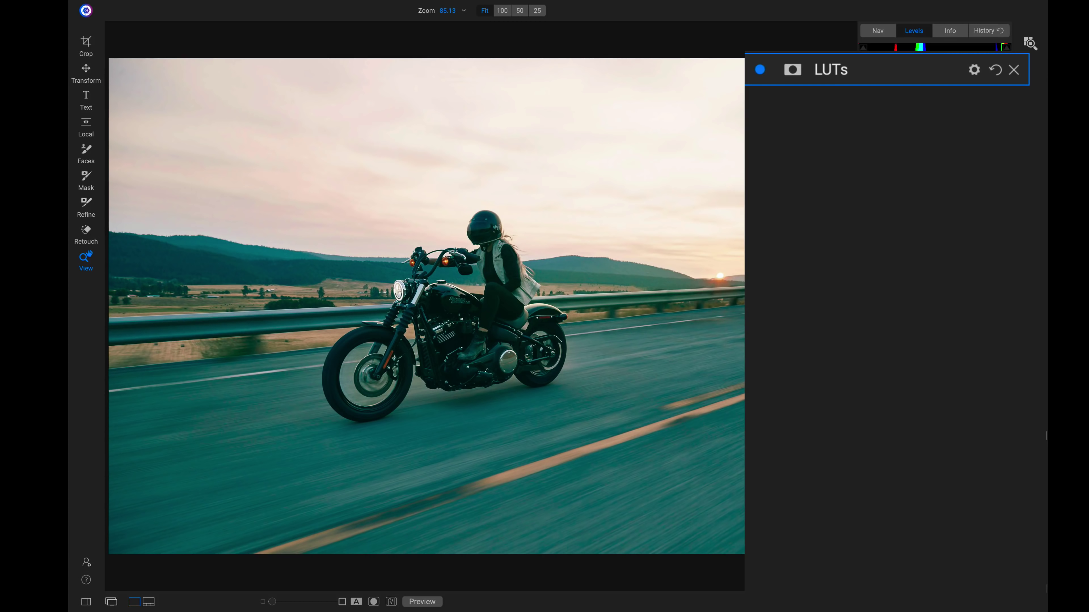
left_click(924, 66)
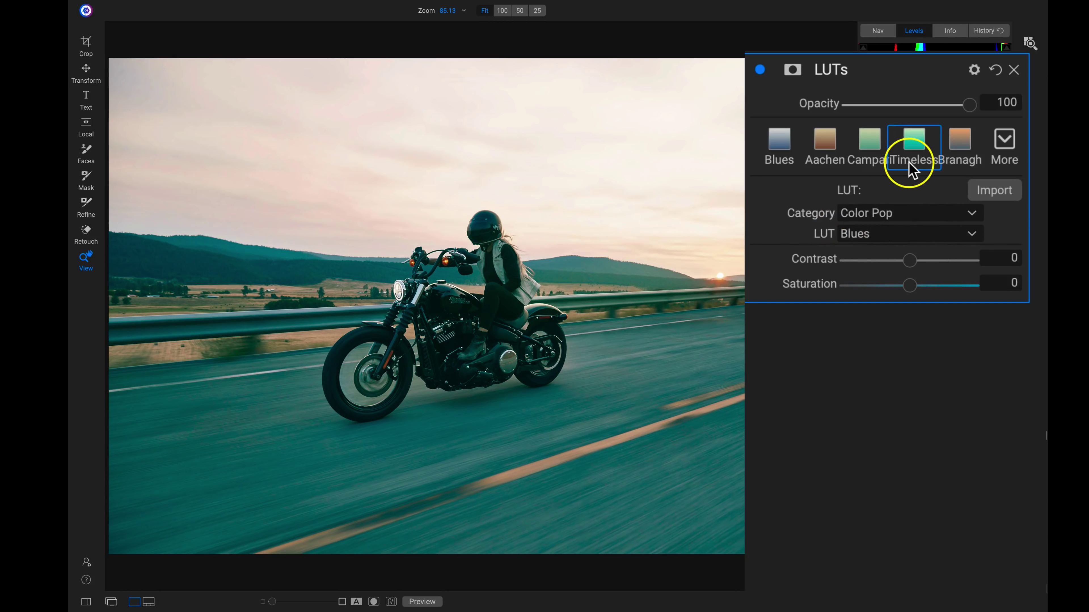
left_click(759, 71)
left_click(758, 71)
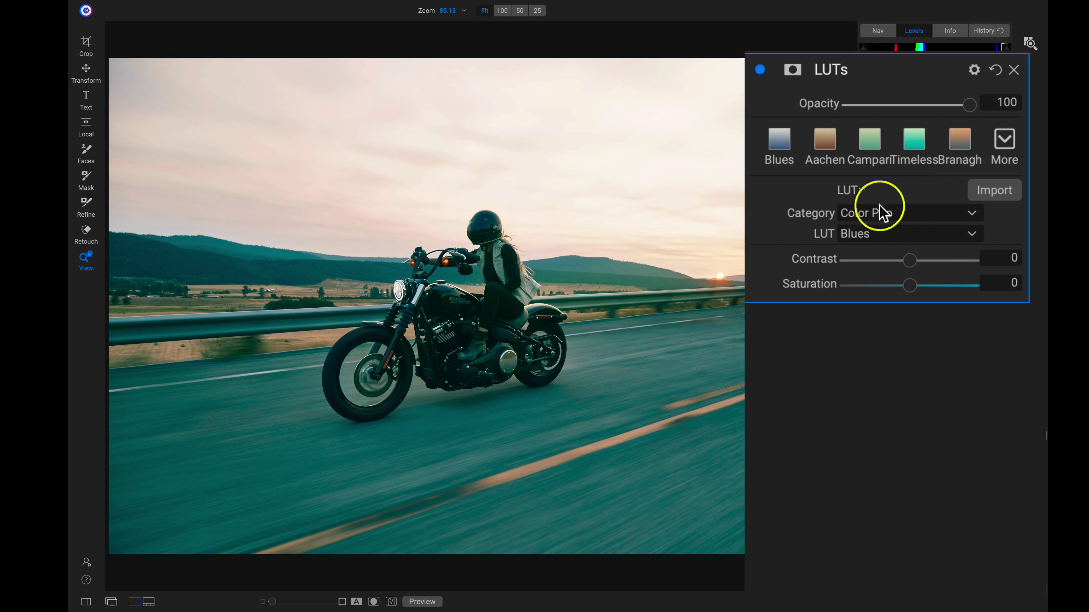
Apply the Plastic Punch LUT from the Color Pop category, and compare the photo with the filter off and on.
left_click(930, 211)
left_click(928, 213)
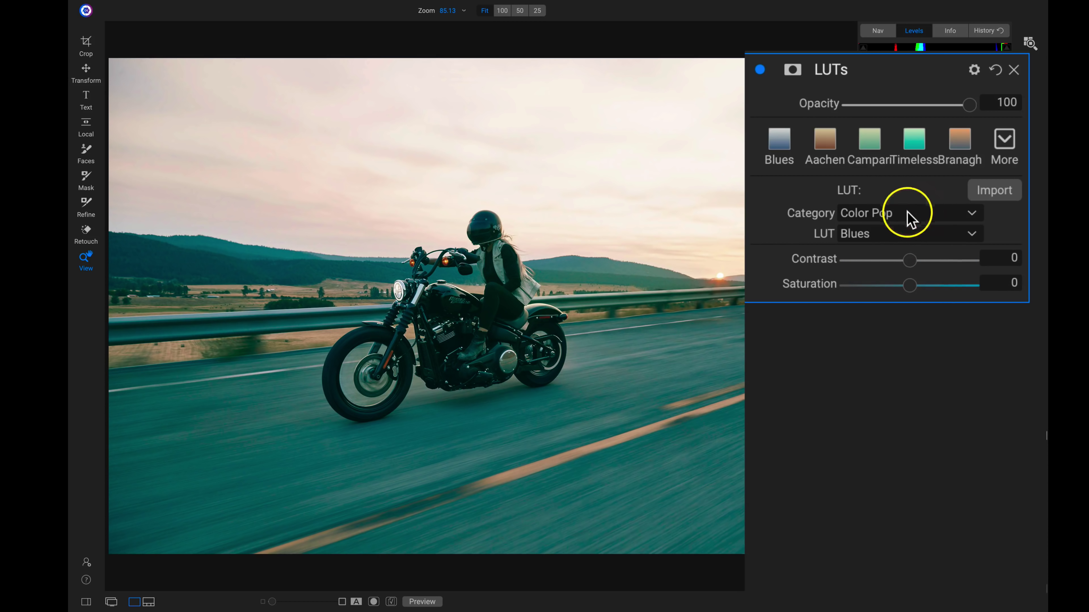
left_click(919, 235)
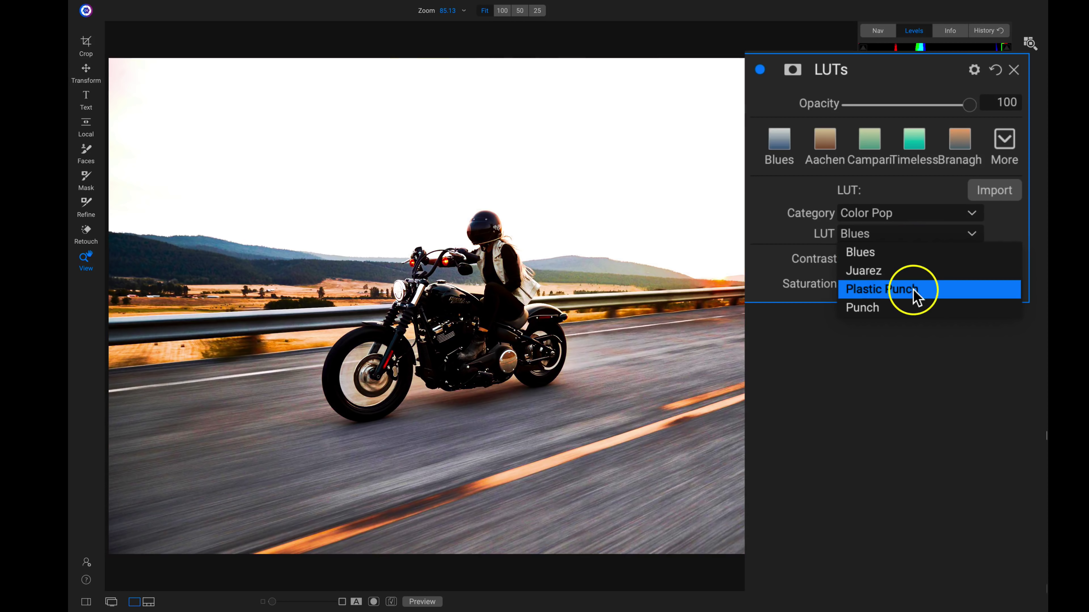
left_click(901, 295)
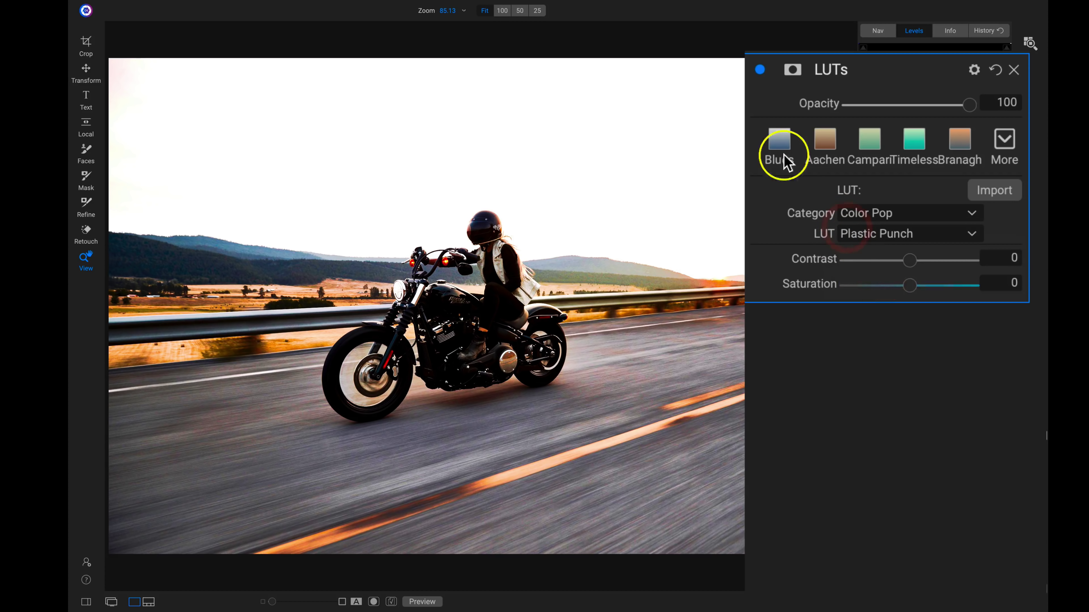
left_click(759, 70)
left_click(760, 71)
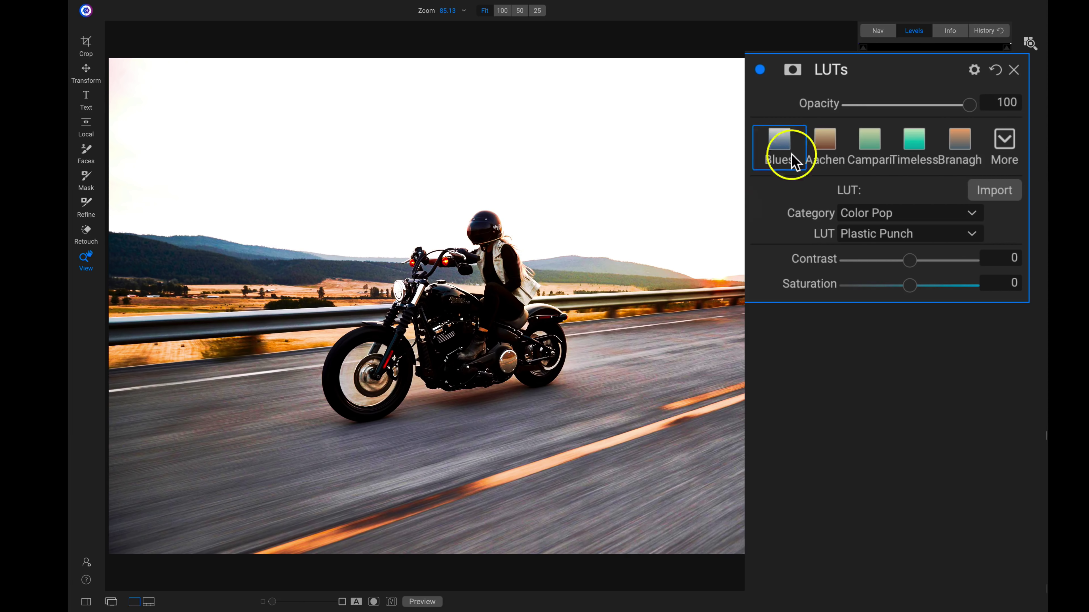
Set the LUTs filter's blending mode to Color.
left_click(973, 70)
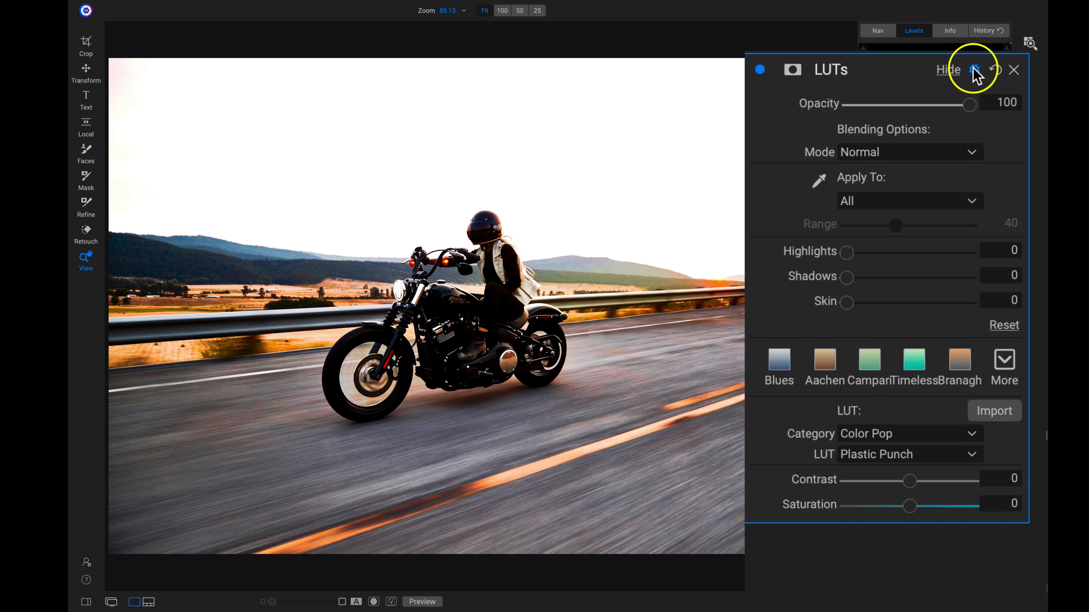
left_click(894, 152)
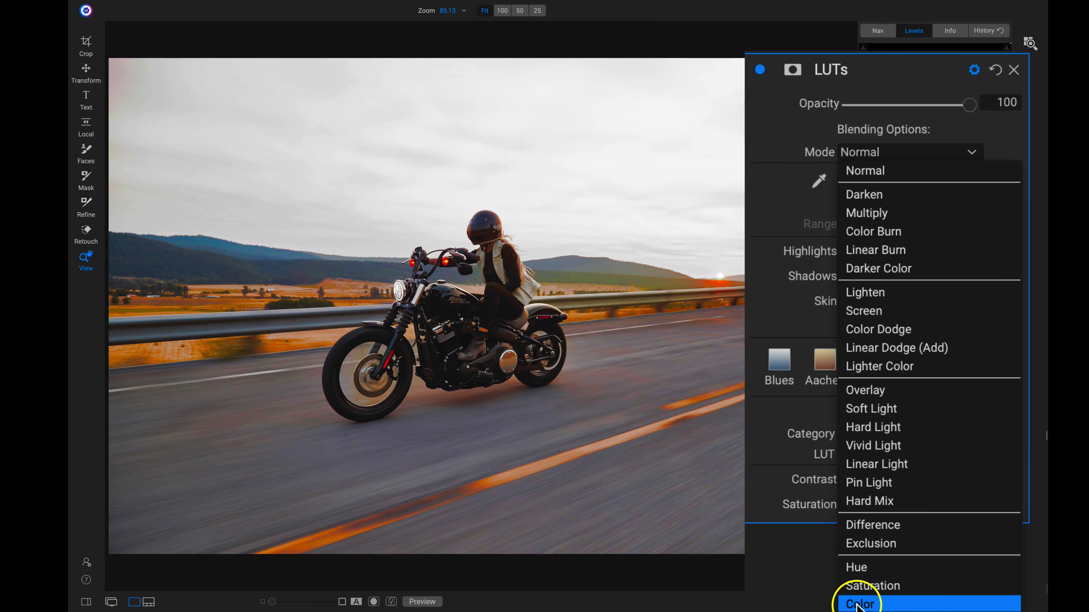
left_click(856, 604)
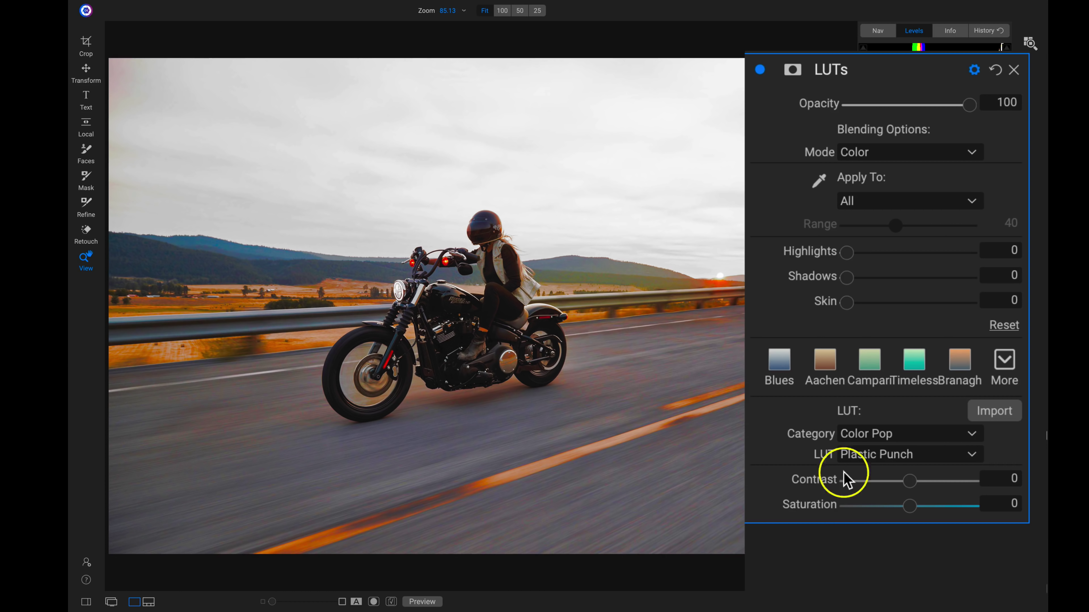
Compare the photo with the Color-blended LUTs filter off and on, and remove the filter.
left_click(760, 71)
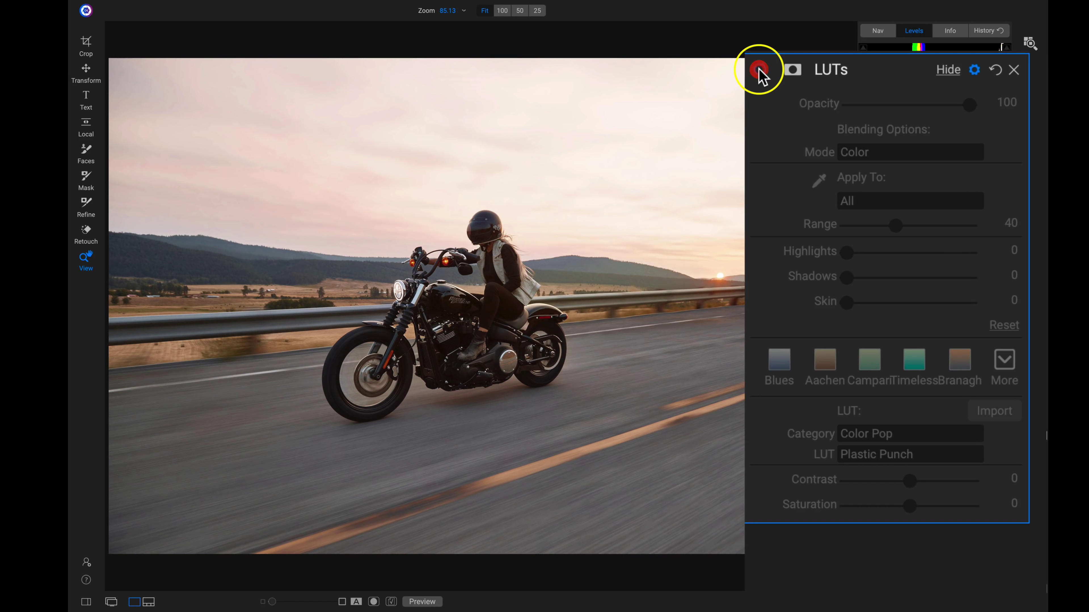
left_click(759, 71)
left_click(759, 71)
left_click(760, 71)
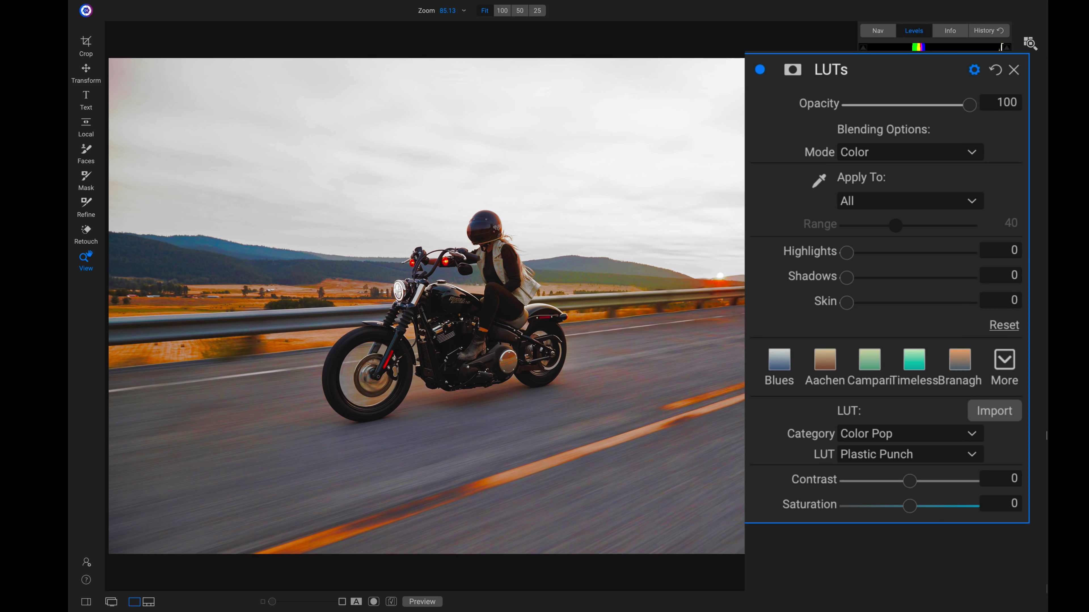
left_click(1013, 70)
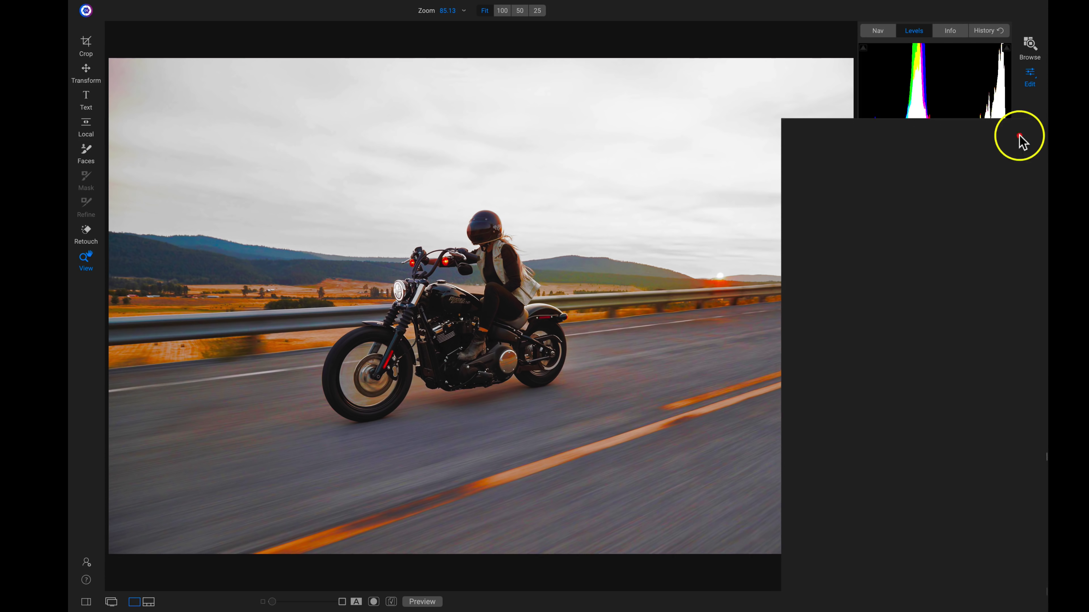
Add a Photo Filter to the motorcycle photo and set its filter color to orange with a hue of 45.
left_click(939, 282)
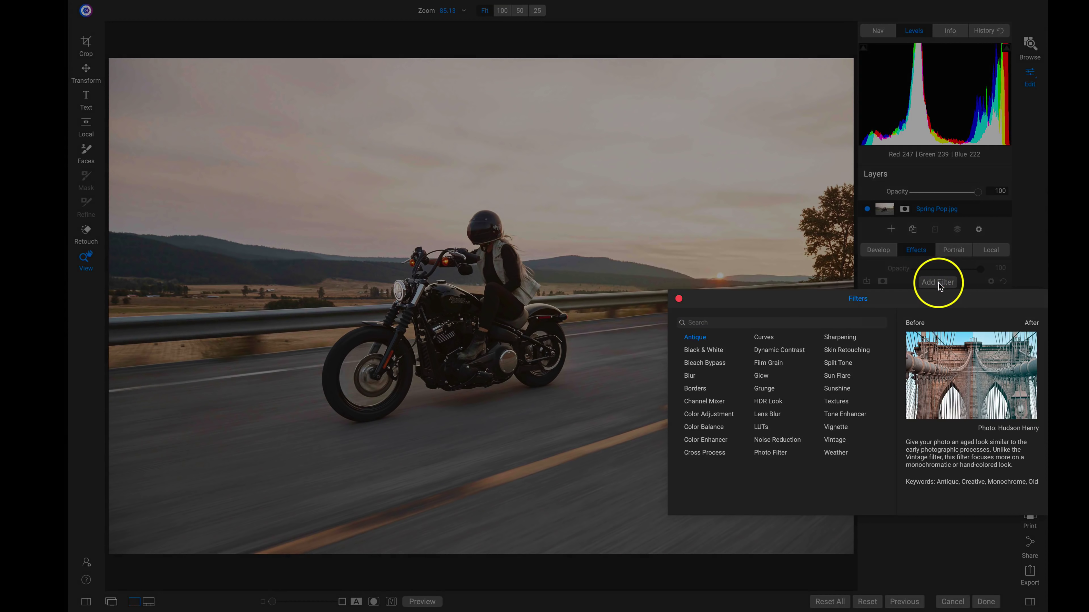
left_click(767, 455)
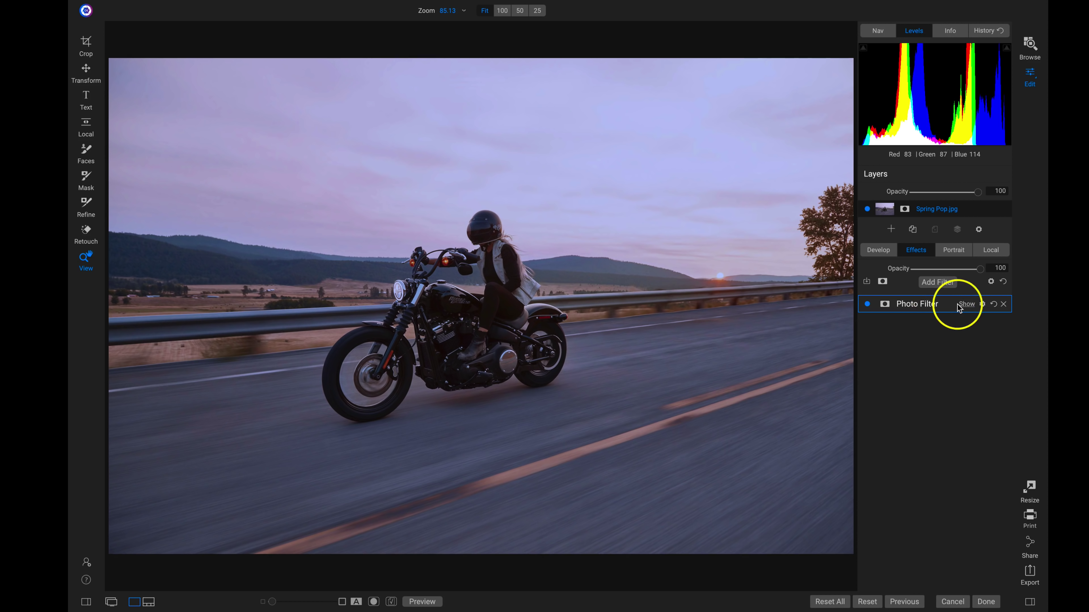
left_click(965, 303)
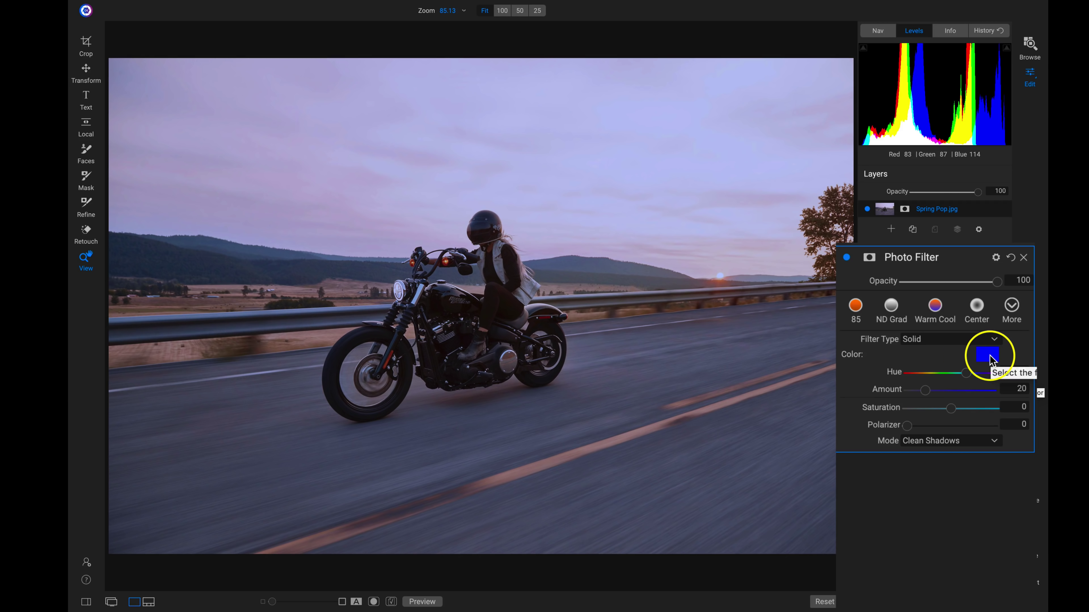
left_click(987, 360)
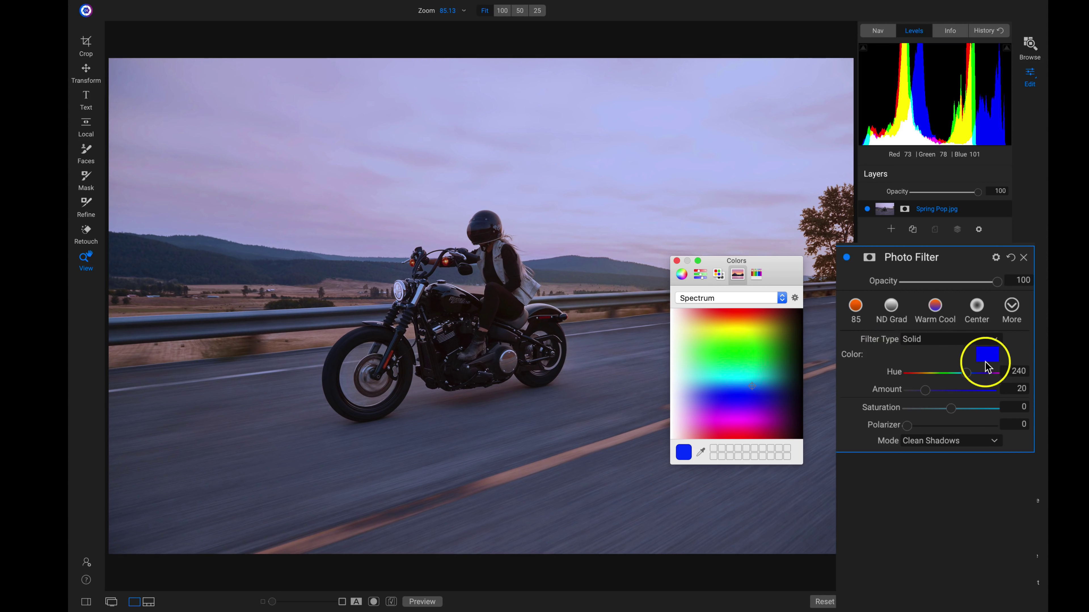
left_click(750, 335)
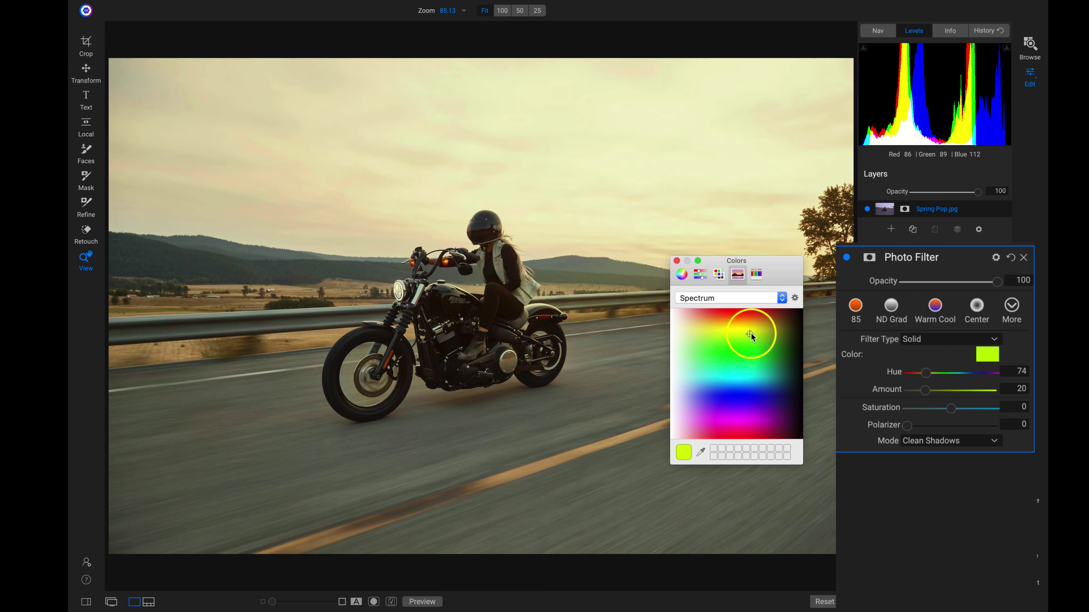
left_click_drag(759, 333, 751, 323)
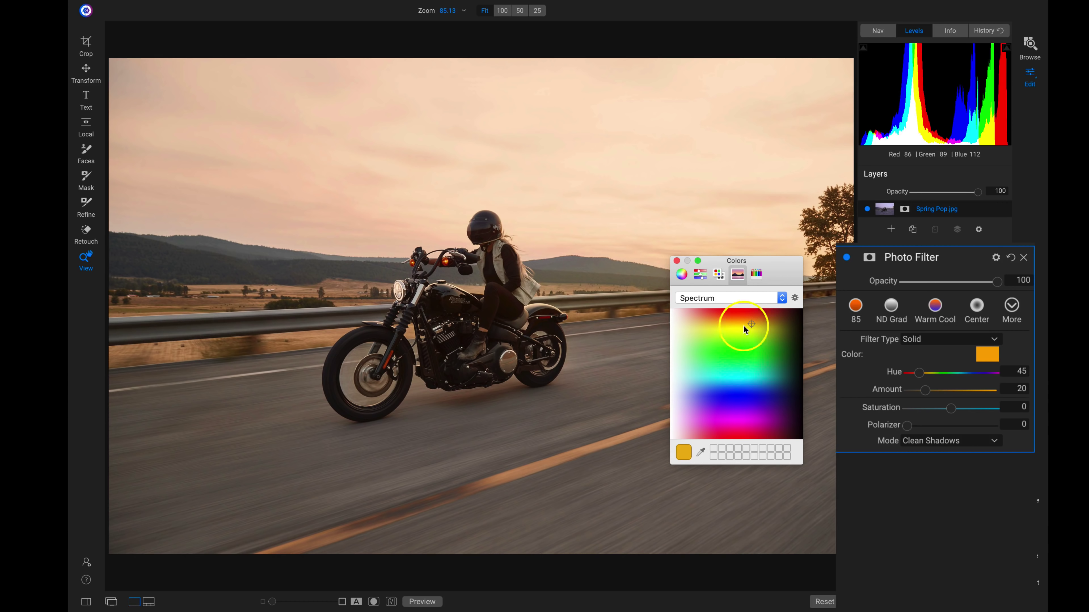
left_click(676, 260)
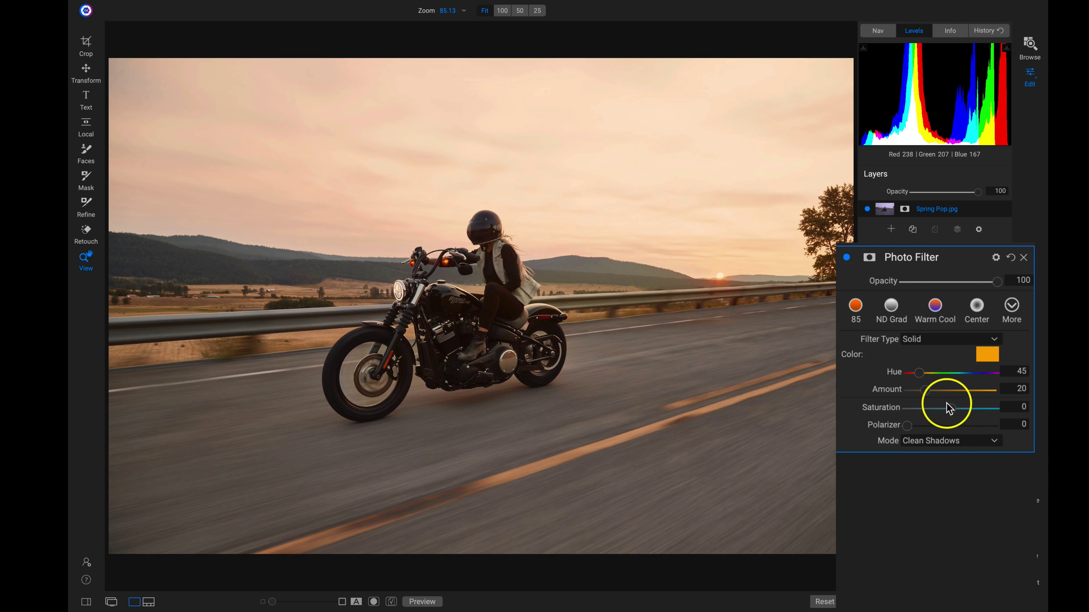
Set the Photo Filter's amount to 72 and saturation to 53, and compare the photo with the filter off and on.
left_click_drag(926, 391, 966, 387)
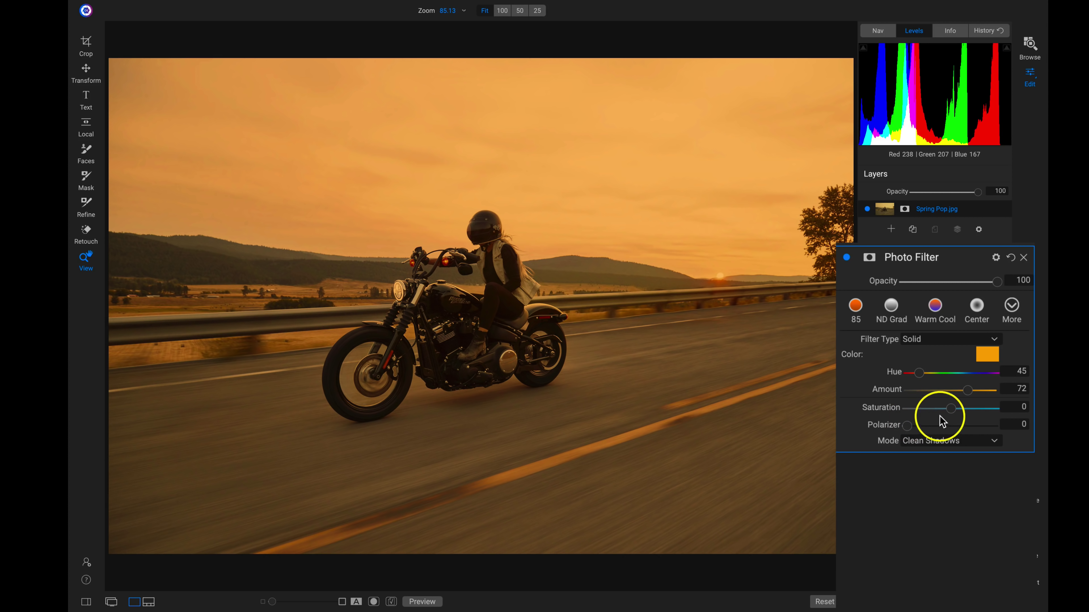
left_click_drag(951, 424, 965, 424)
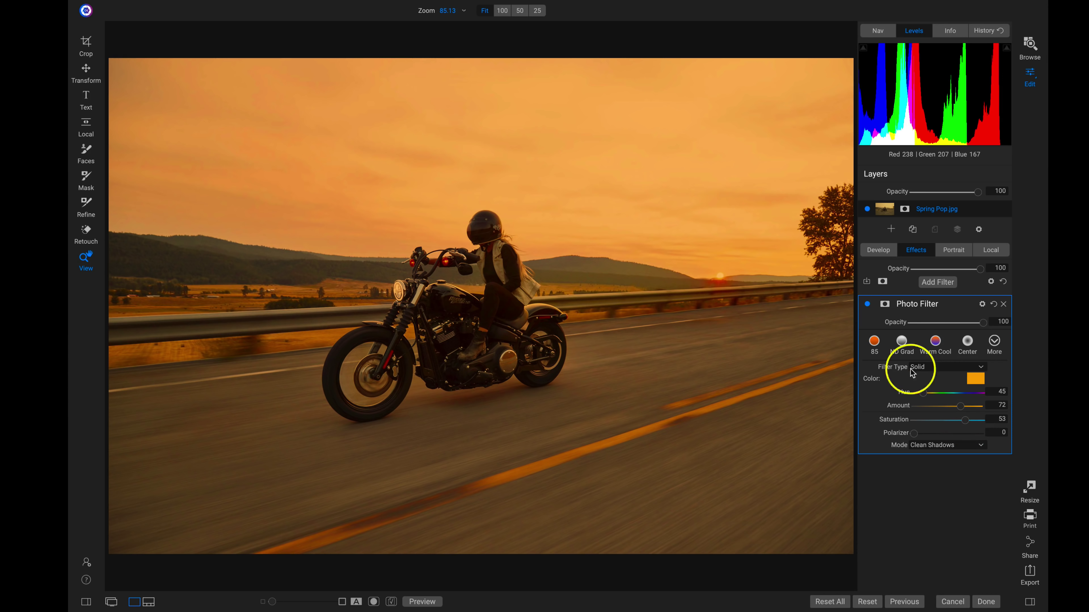
left_click(867, 305)
left_click(867, 306)
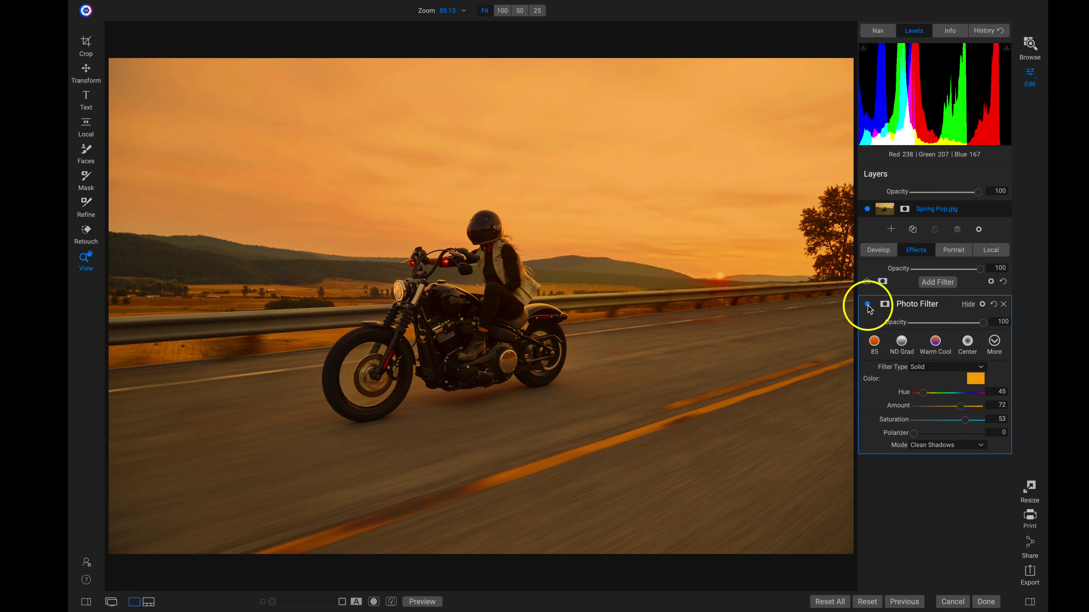
Set the Photo Filter's blending mode to Color and reduce the filter's opacity to 55.
left_click(982, 304)
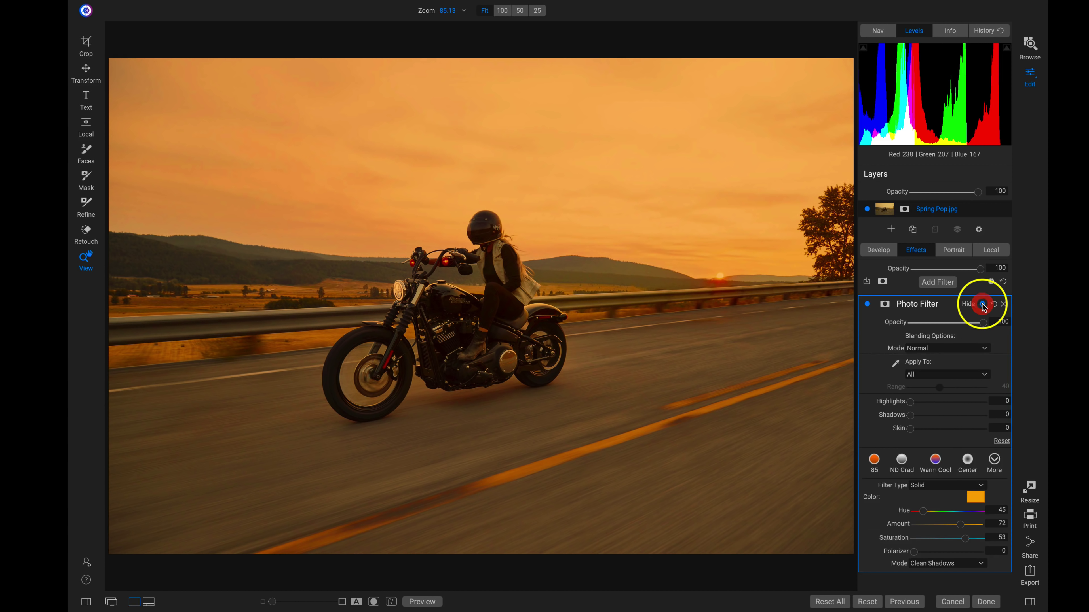
left_click(931, 348)
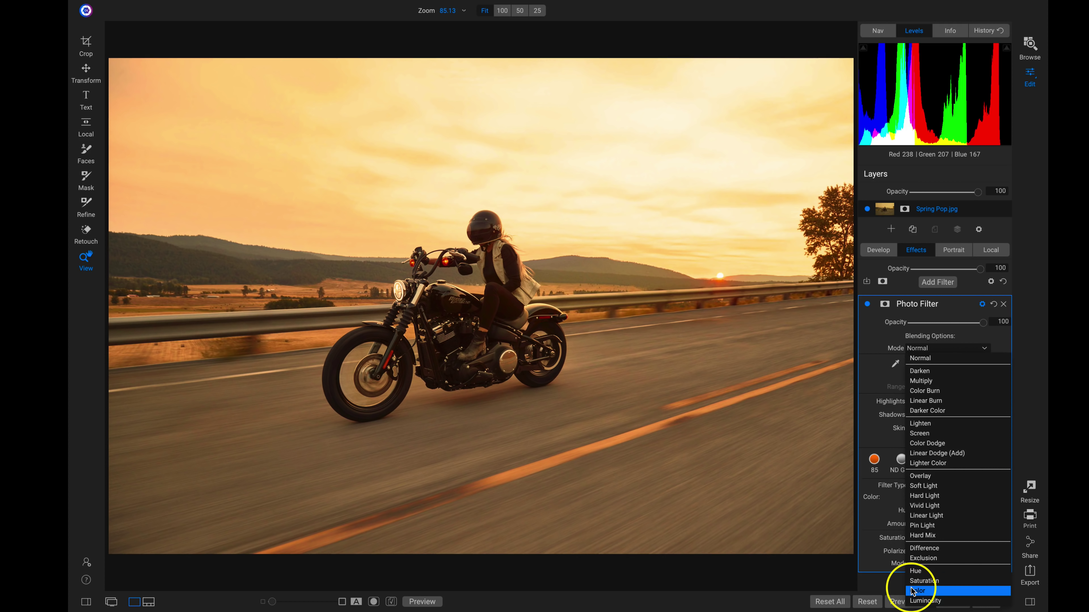
left_click(910, 591)
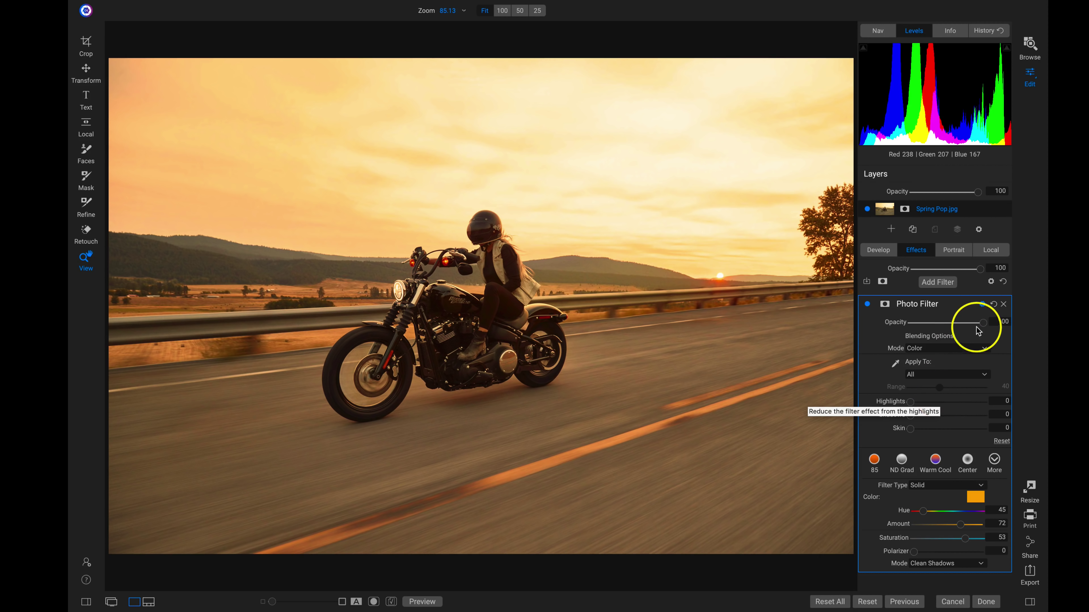
left_click_drag(982, 322, 952, 327)
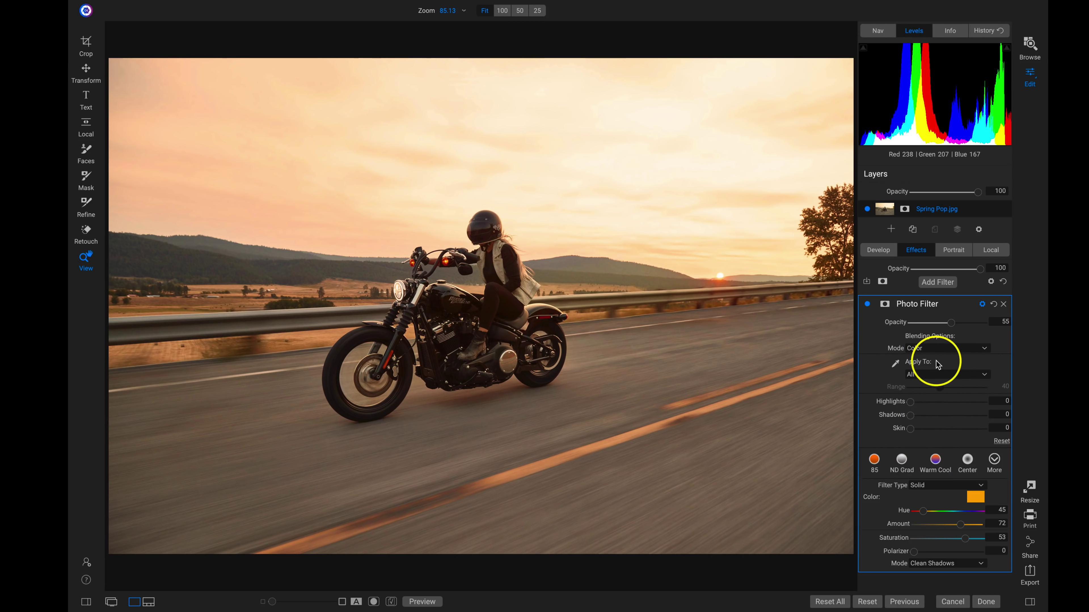
Compare the photo with the Photo Filter off and on, and adjust its filter color in the color picker.
left_click(867, 304)
left_click(867, 305)
left_click(867, 306)
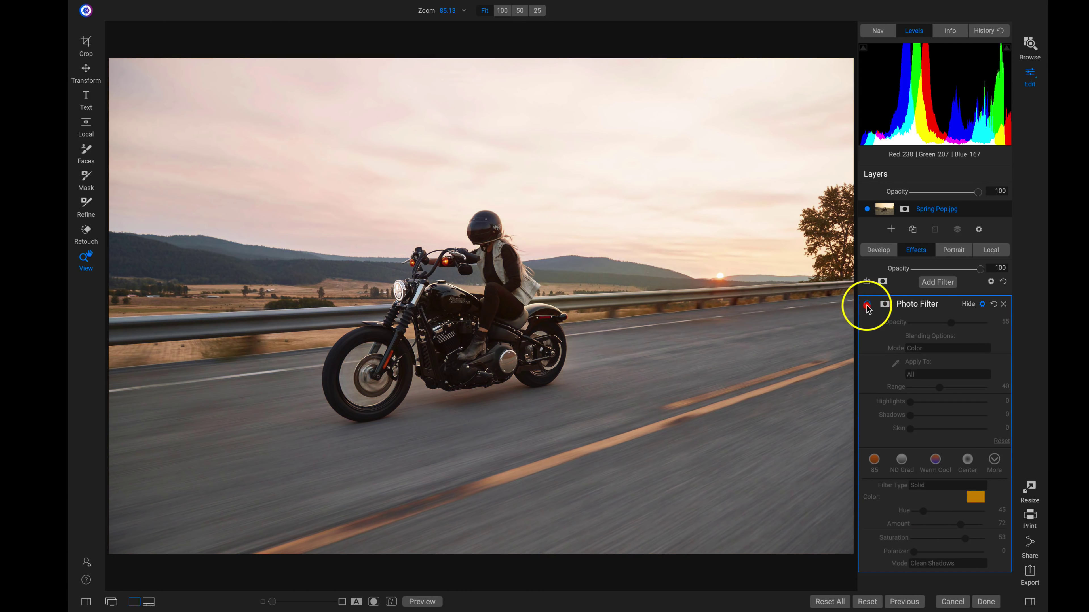
left_click(866, 305)
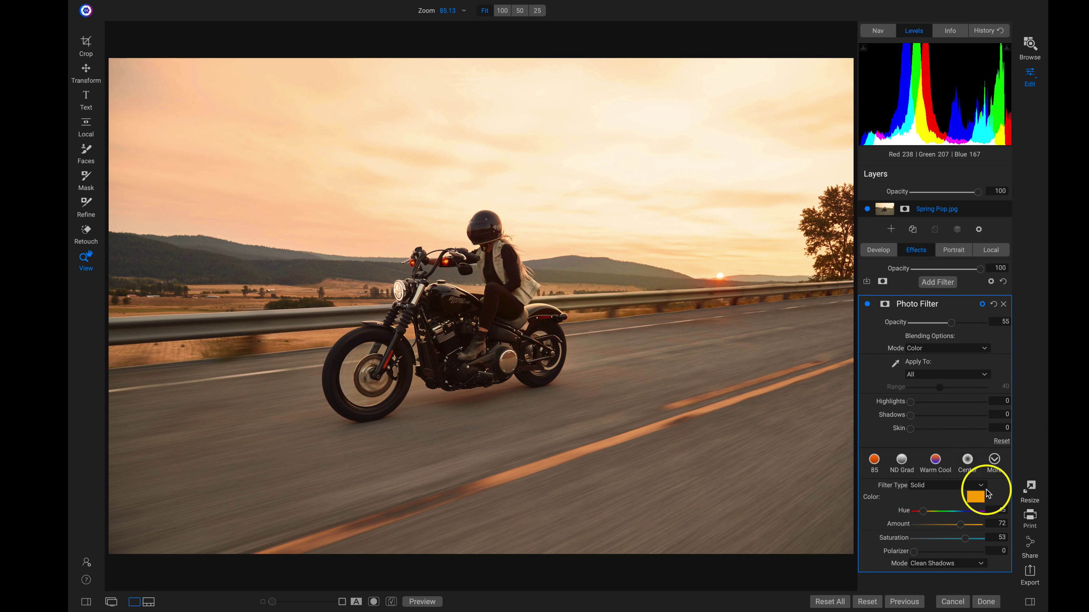
left_click(975, 497)
left_click_drag(755, 373, 730, 354)
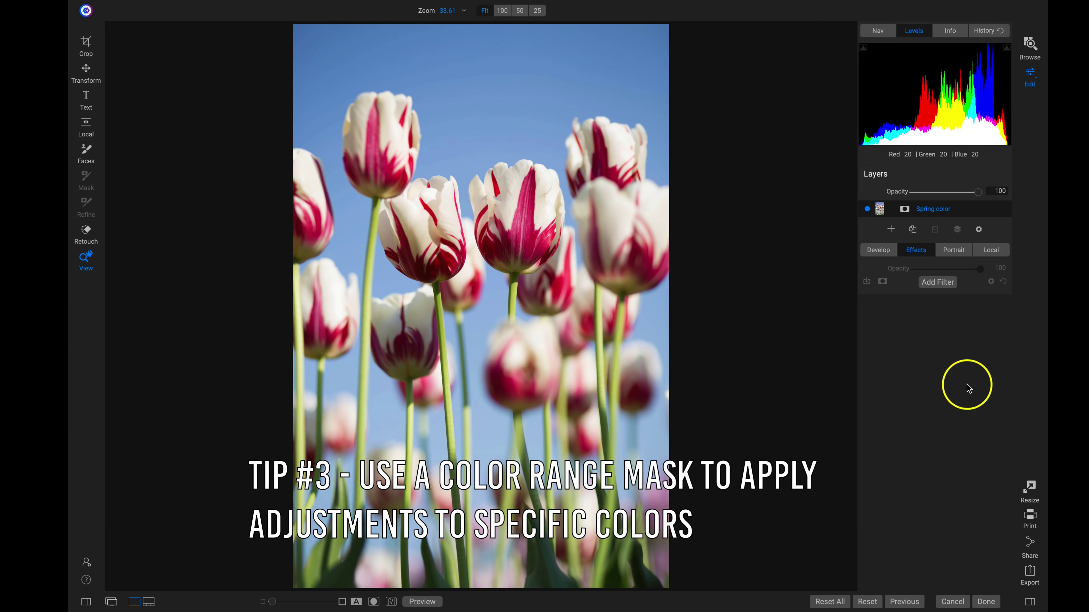
Add a Dynamic Contrast filter to the tulip photo, with Small set to 27 and Vibrance to 68.
left_click(937, 283)
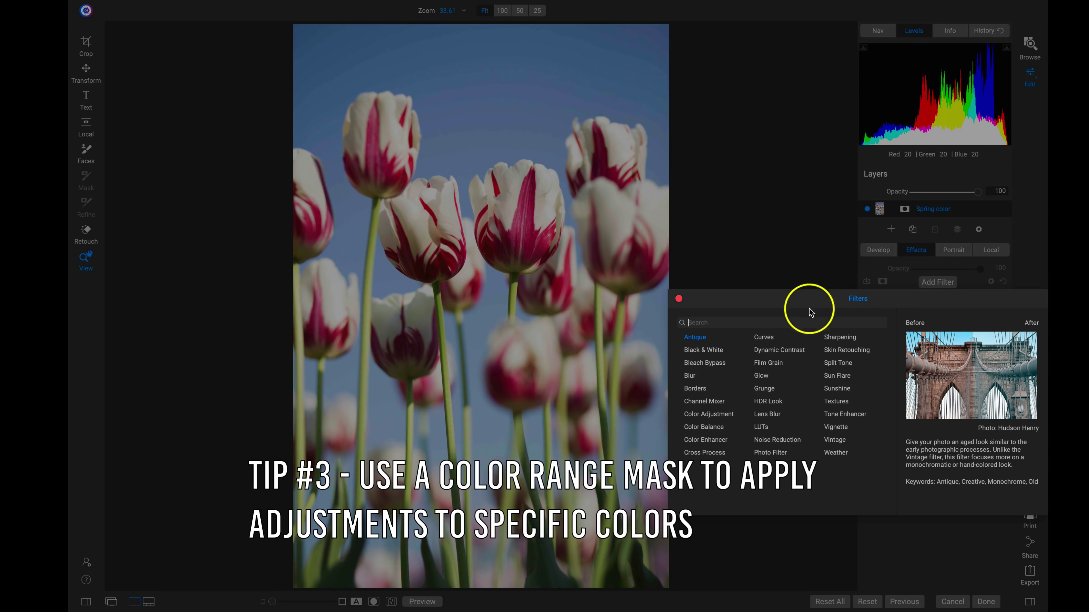
left_click(779, 350)
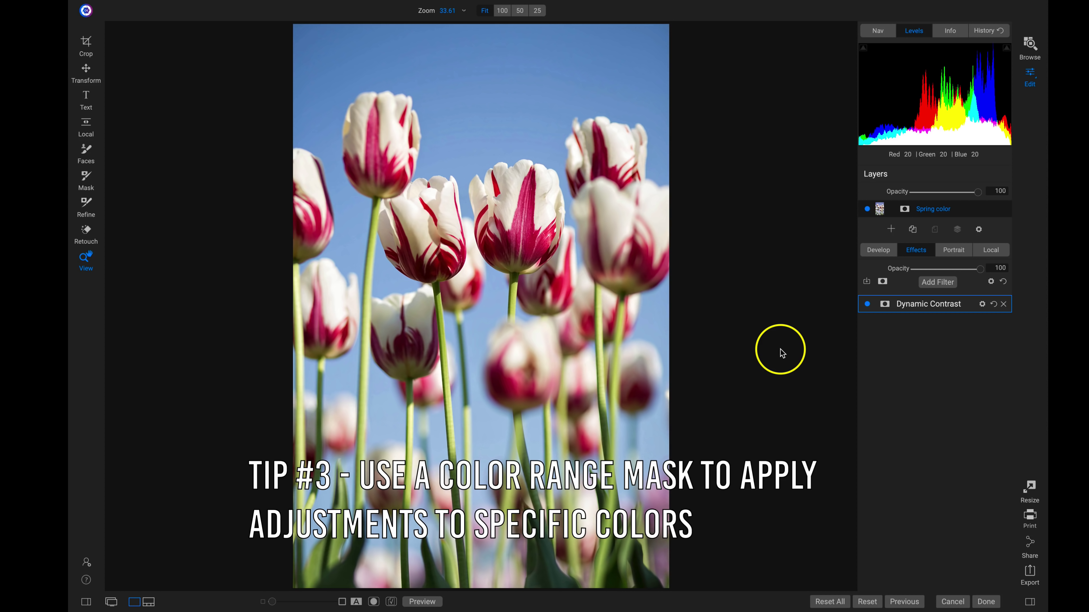
left_click(516, 223)
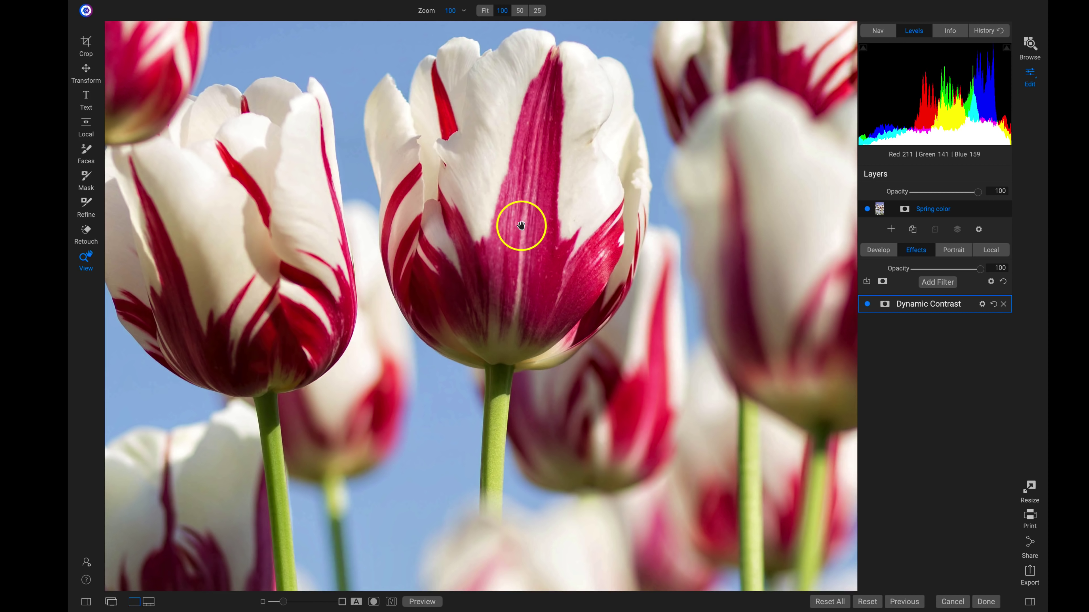
left_click(965, 304)
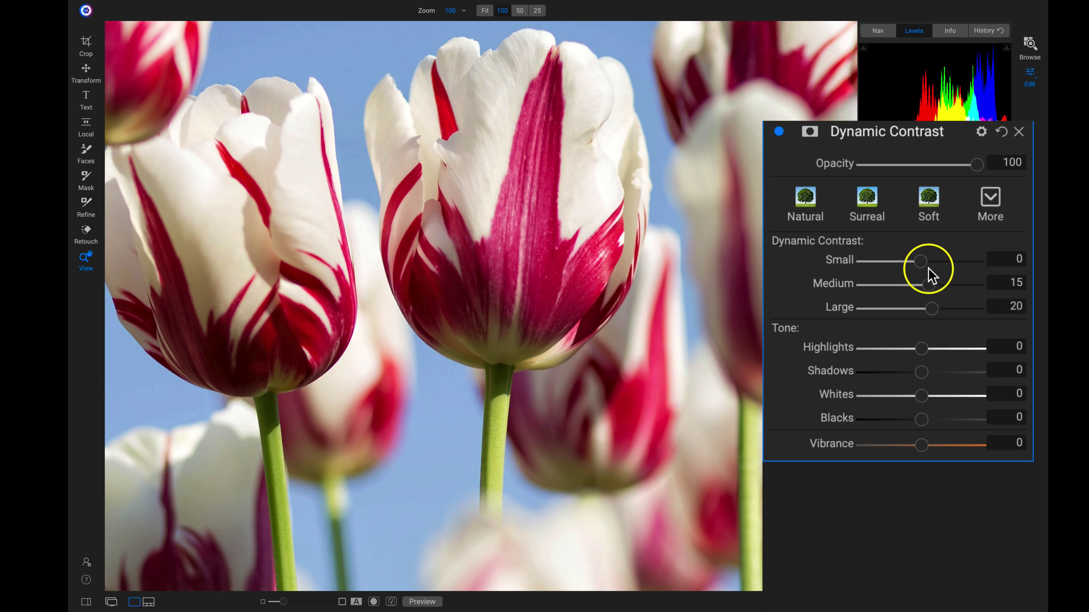
left_click_drag(920, 262, 934, 265)
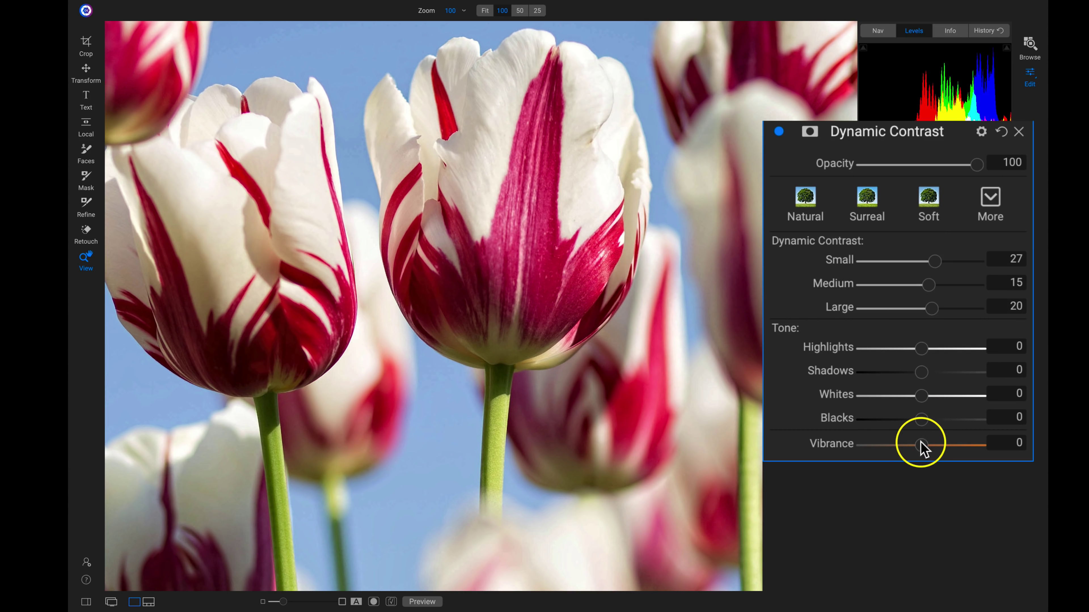
left_click_drag(923, 446, 960, 446)
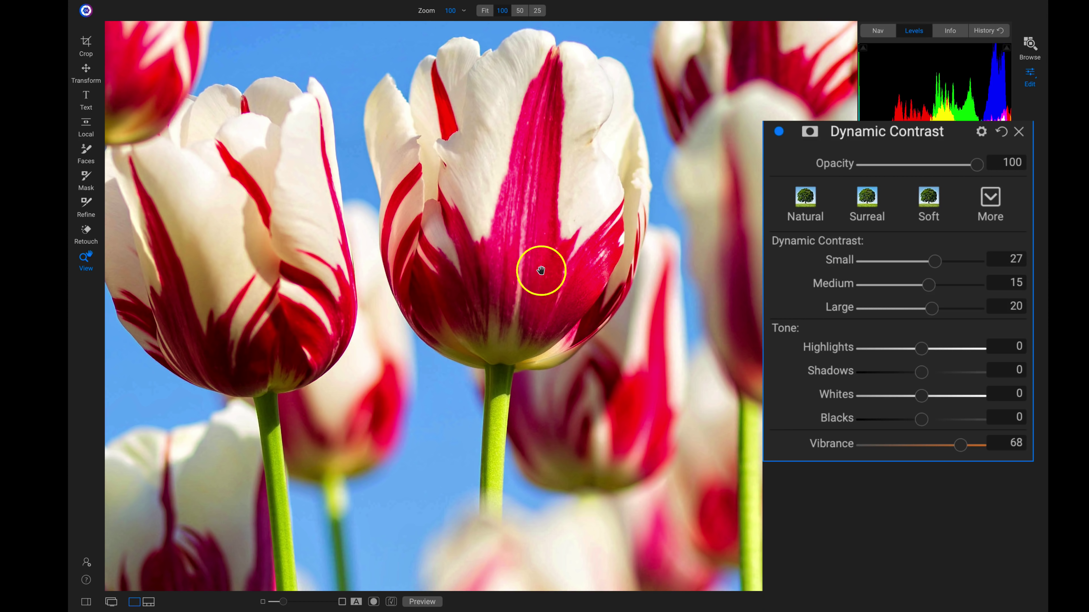
Compare the whole tulip photo with Dynamic Contrast off and on, and inspect the central tulip at 100% zoom.
key("ctrl+0")
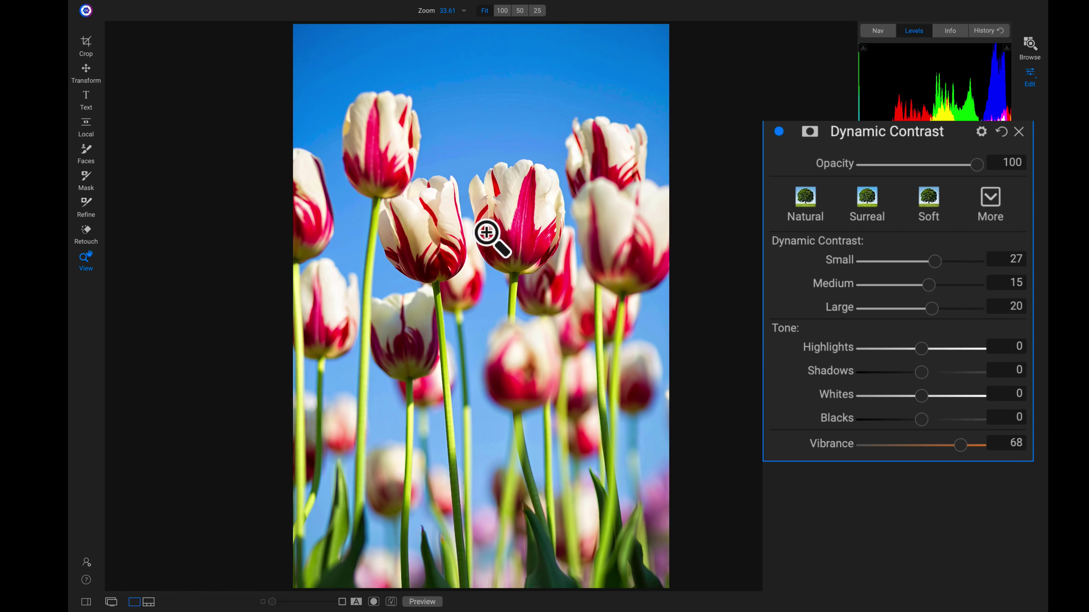
left_click(779, 133)
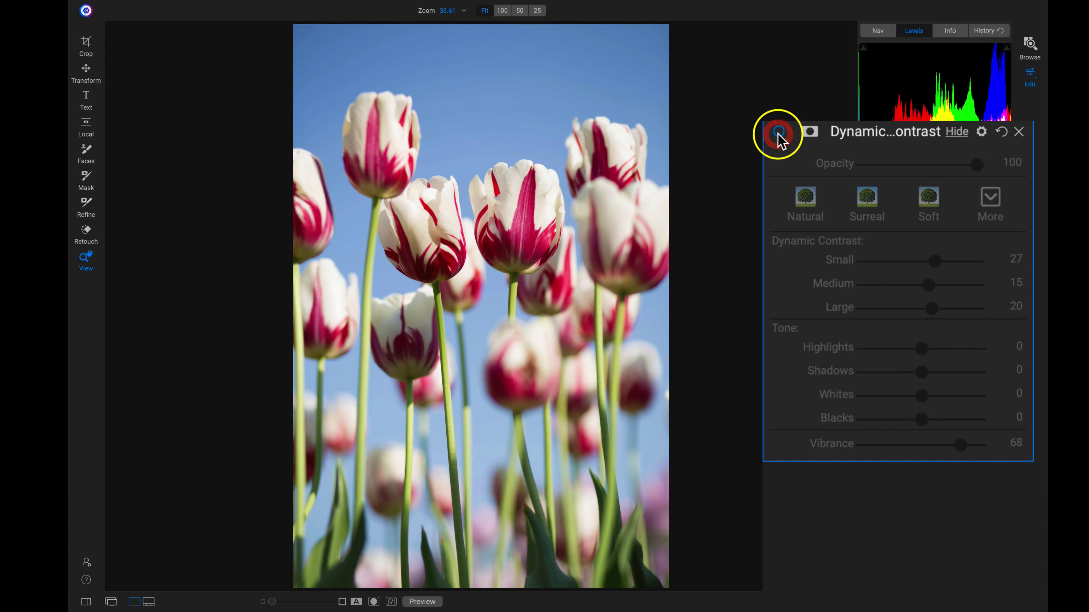
left_click(778, 133)
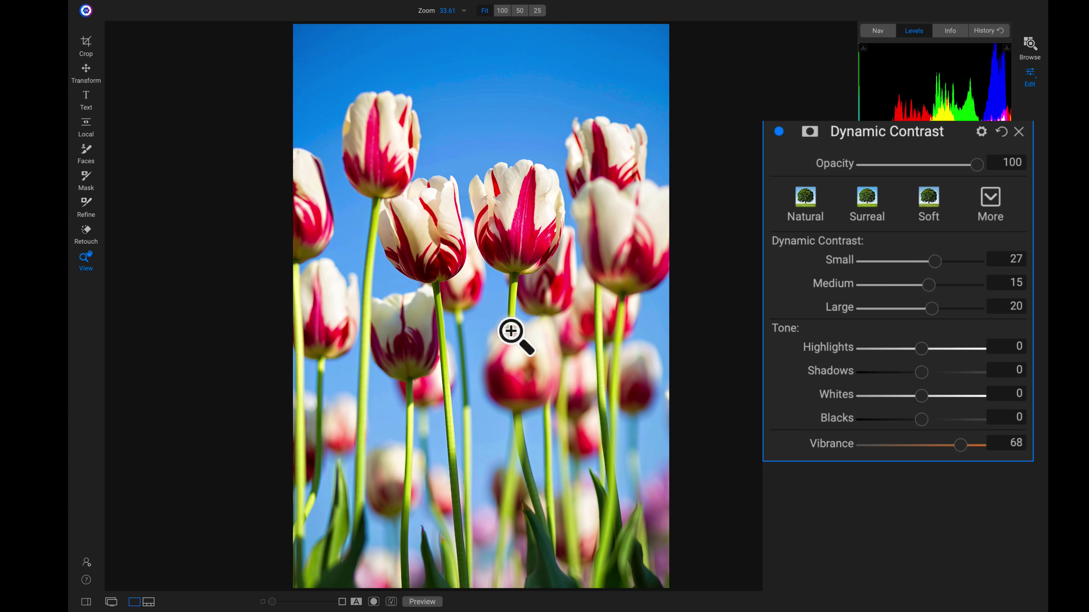
left_click(526, 228)
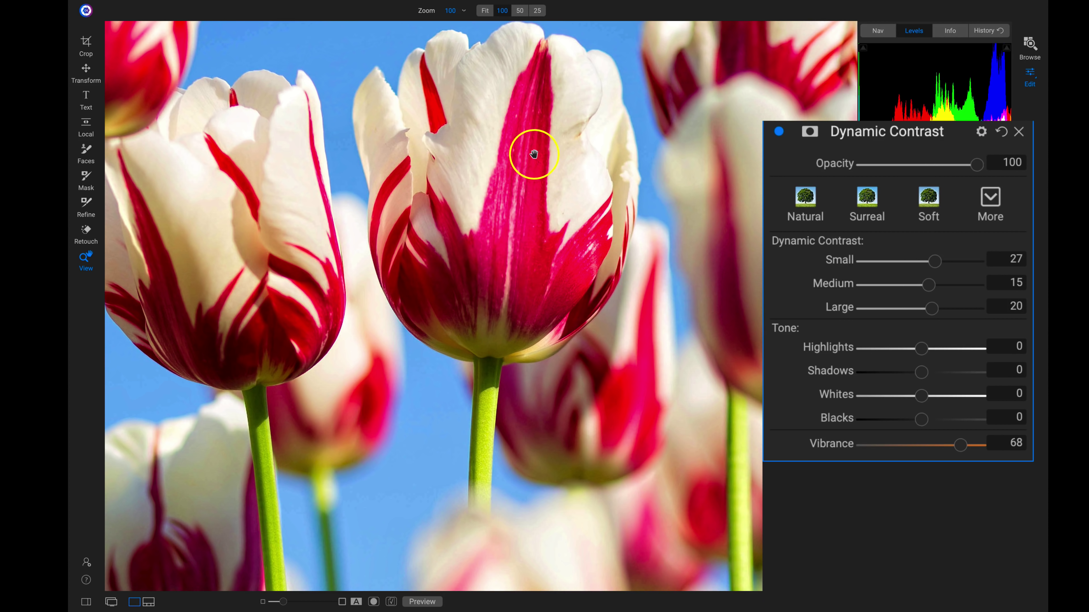
left_click_drag(525, 206, 527, 265)
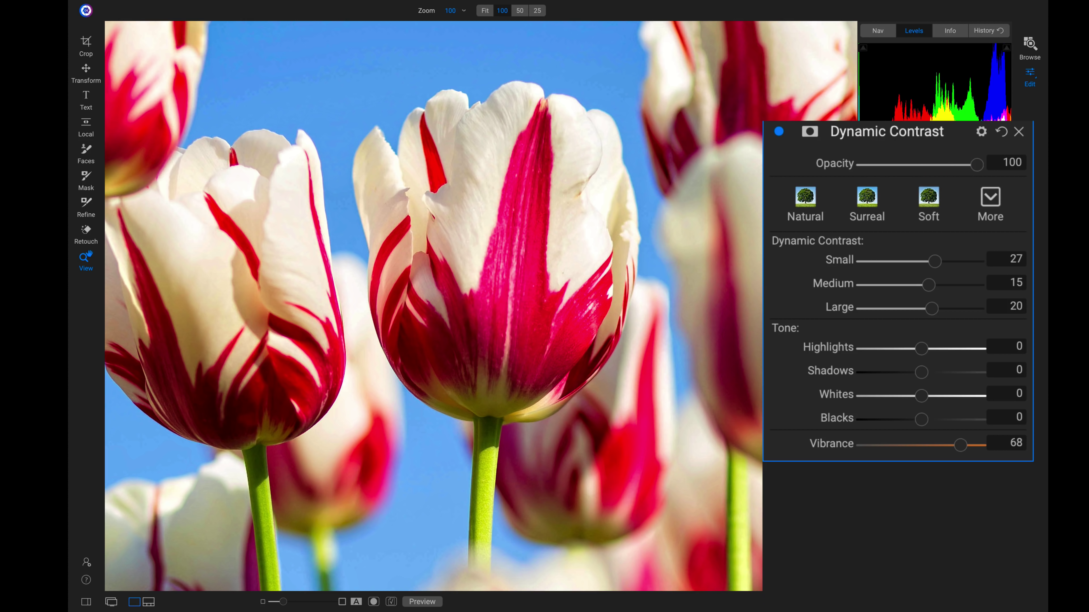
Enable a Color Range mask on the Dynamic Contrast filter and sample the deep red of the central tulip's petals.
left_click(810, 133)
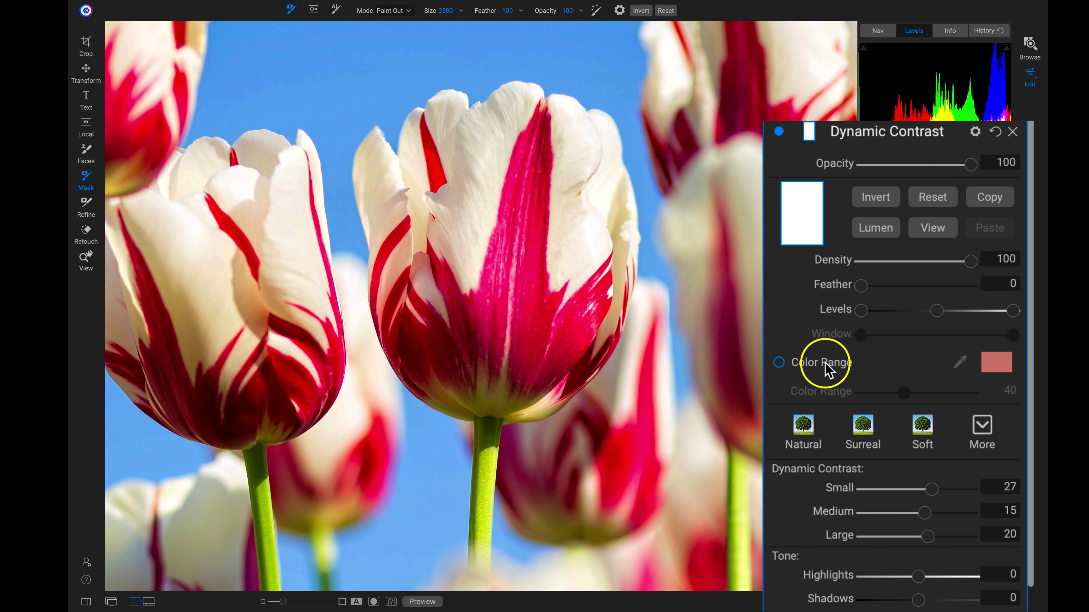
left_click(777, 363)
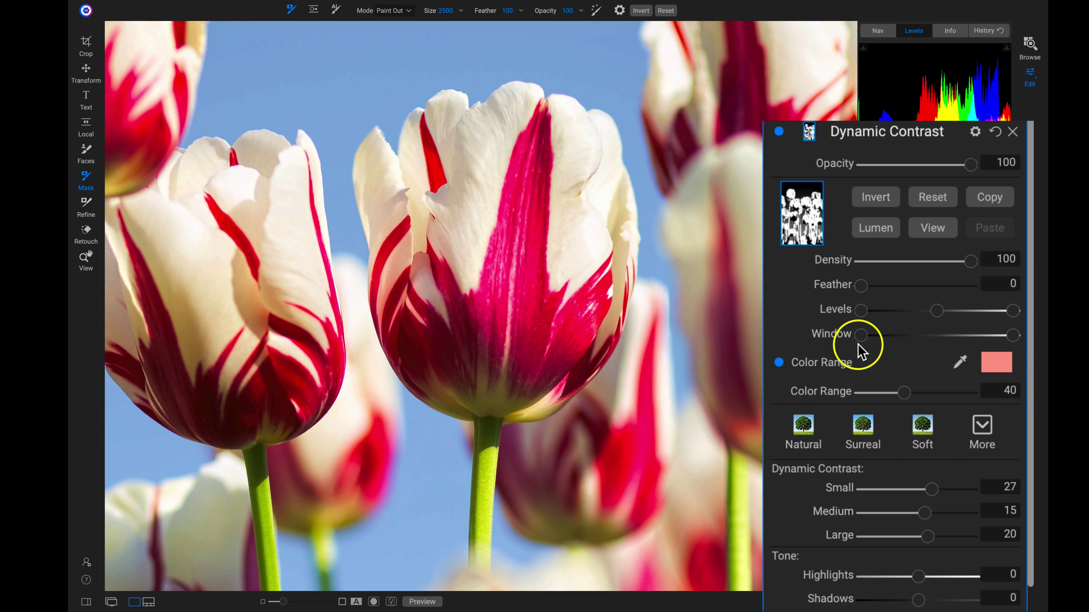
left_click(962, 363)
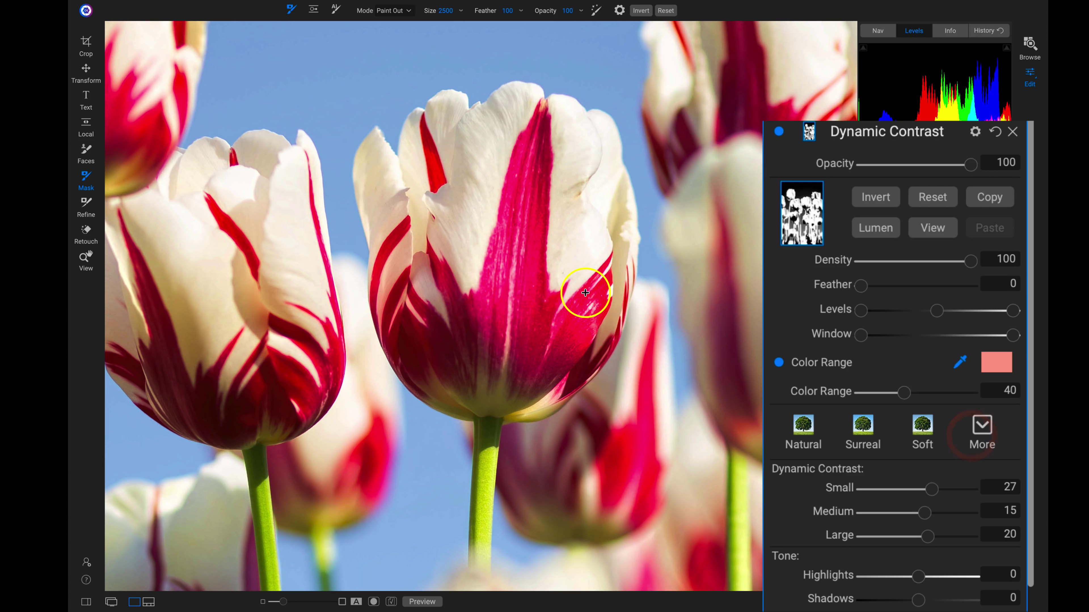
left_click(541, 313)
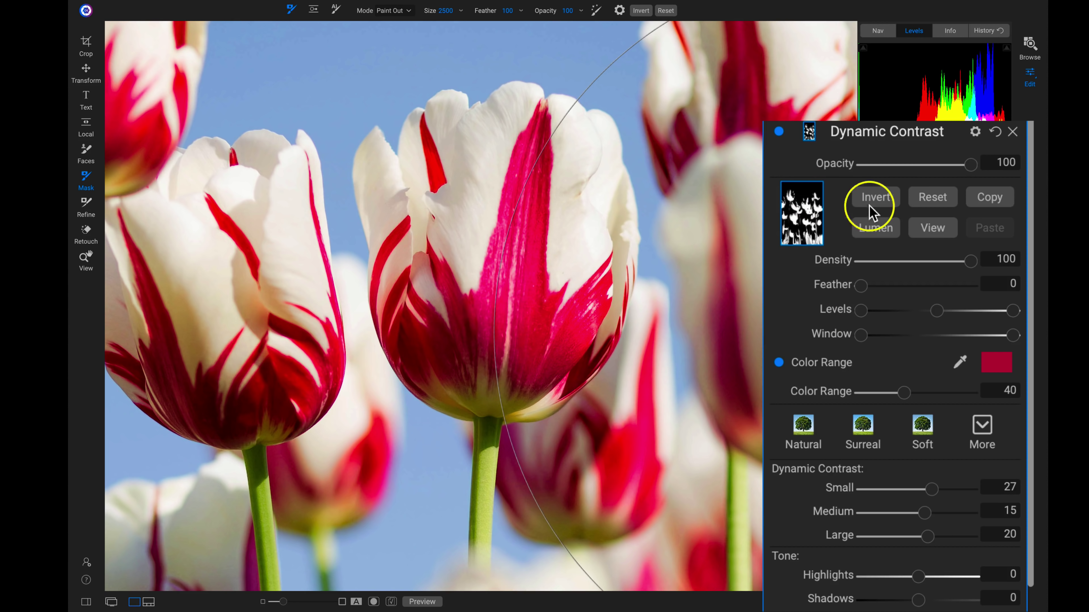
Check the mask in black and white, narrow its Color Range to 30, and return to the normal photo view.
left_click(936, 229)
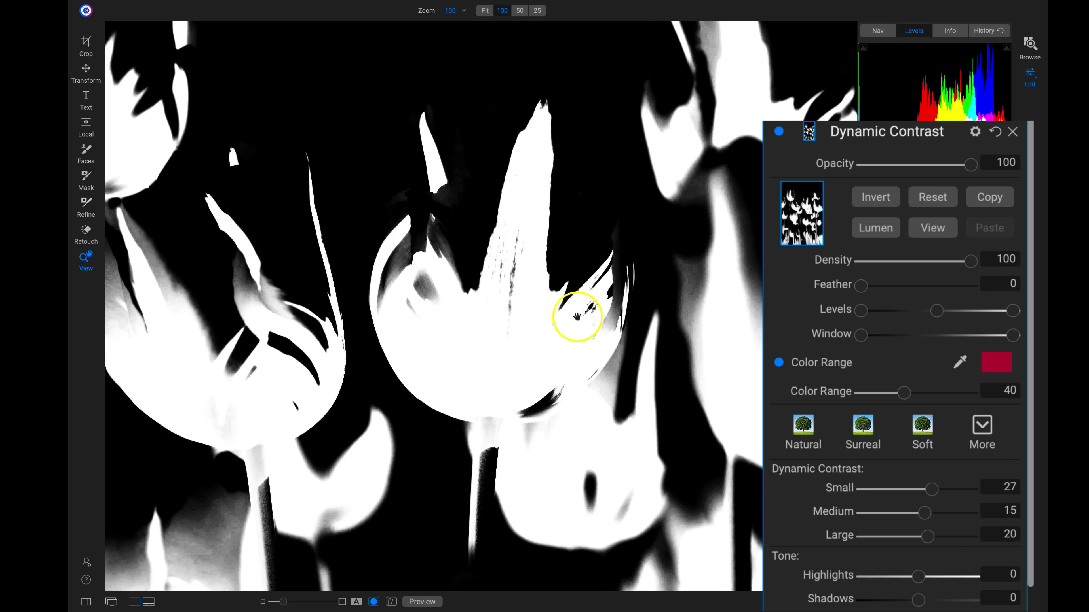
left_click(570, 312)
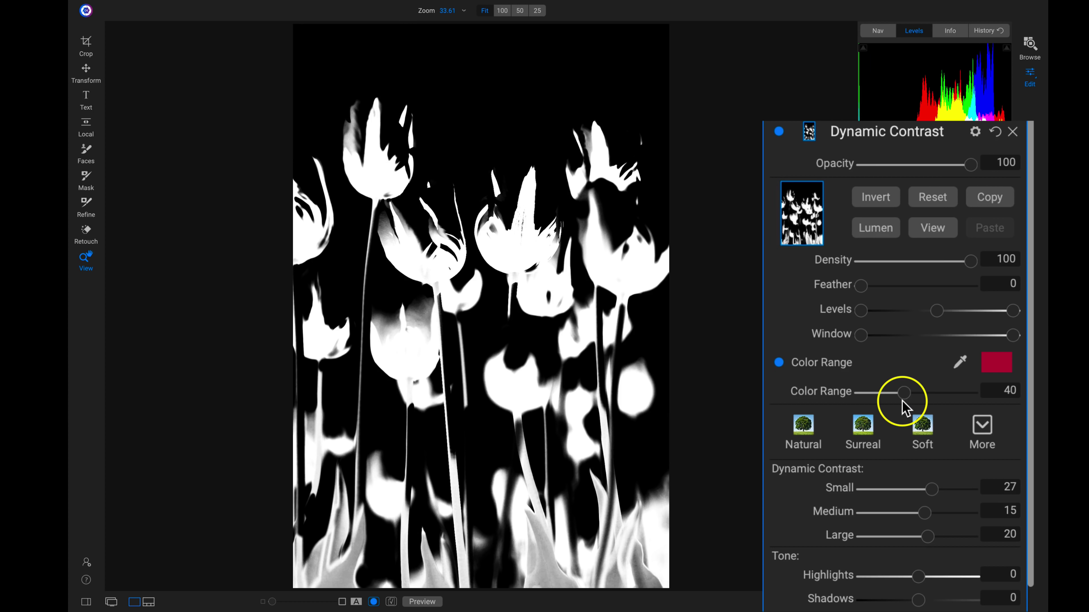
mouse_move(901, 395)
left_mouse_down()
mouse_move(882, 397)
mouse_move(939, 396)
mouse_move(893, 397)
left_mouse_up()
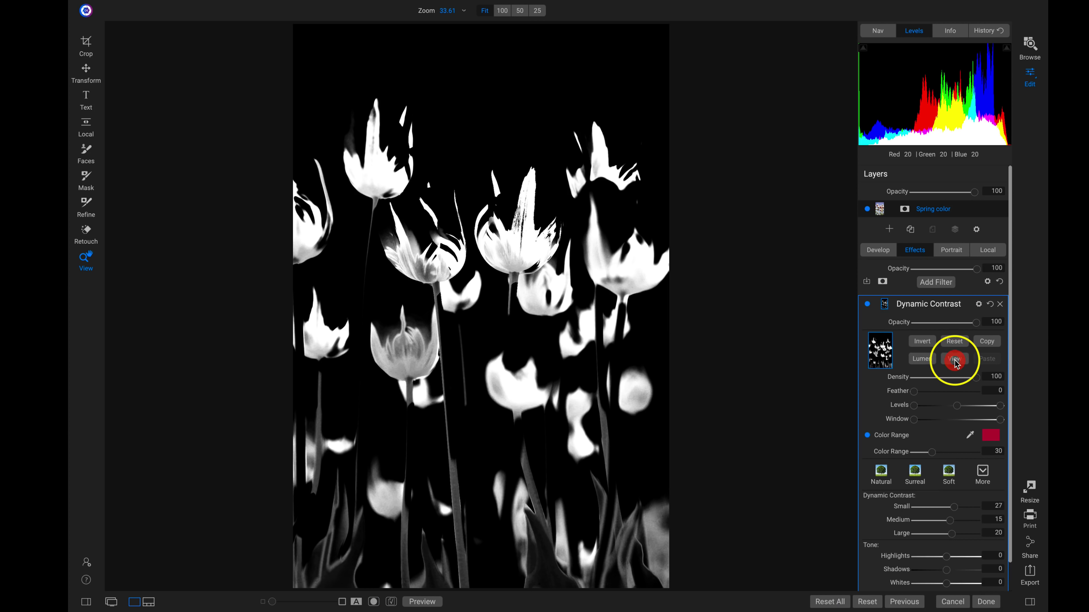
left_click(955, 359)
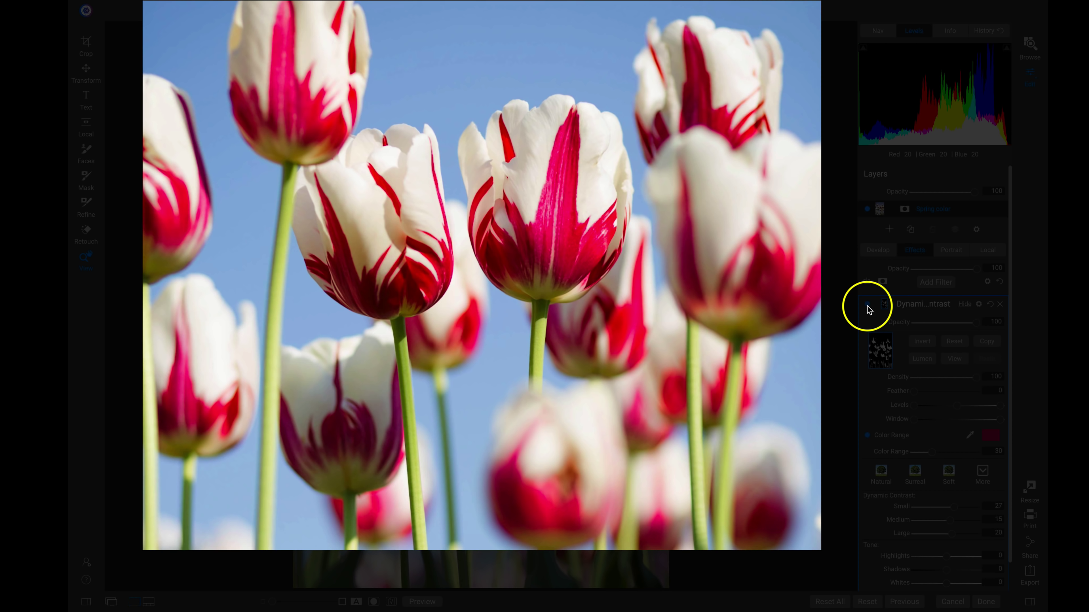
Compare the tulips with the masked Dynamic Contrast filter off and on, and inspect the red petals at 100% zoom.
left_click(867, 306)
left_click(867, 305)
left_click(866, 305)
left_click(867, 305)
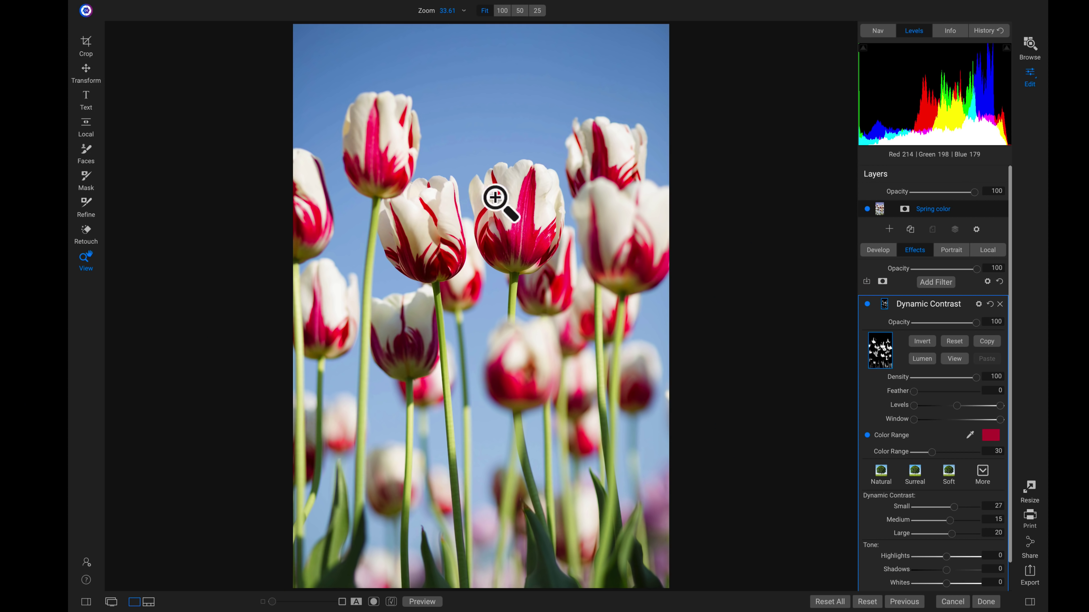
left_click(550, 218)
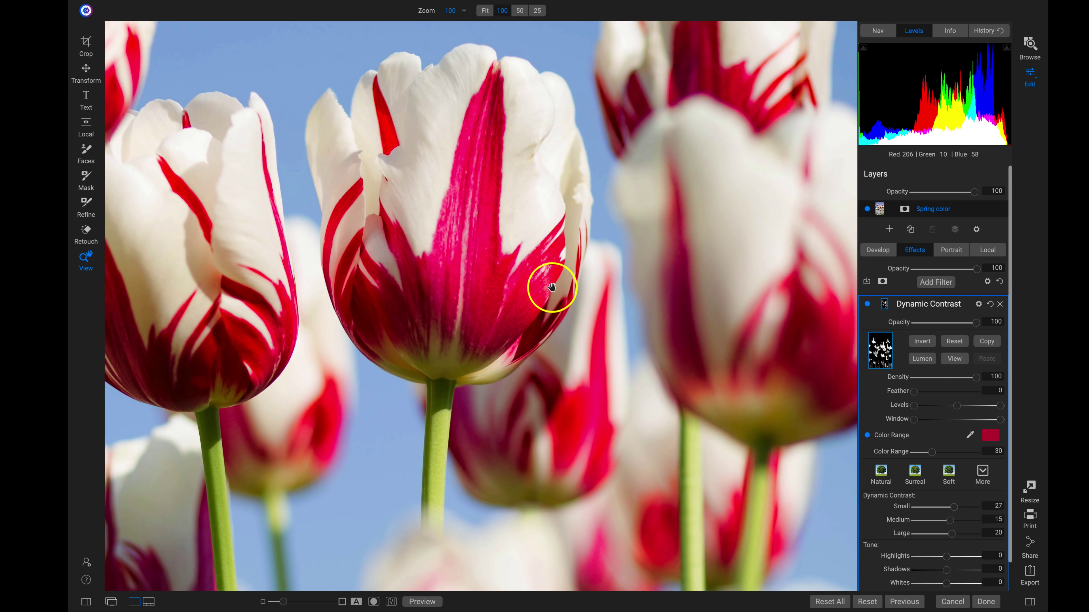